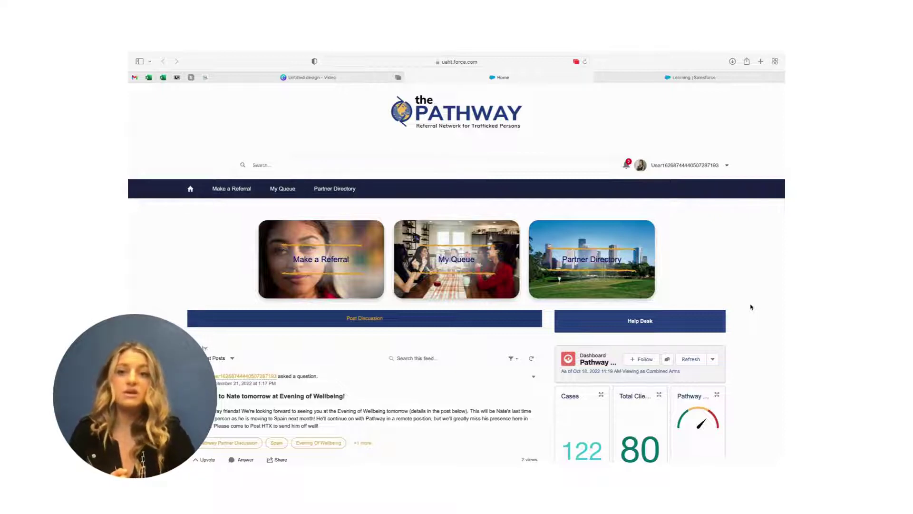
# Open the Make a Referral page from the tiles on the portal home page.
pyautogui.scroll(-1, 752, 307)
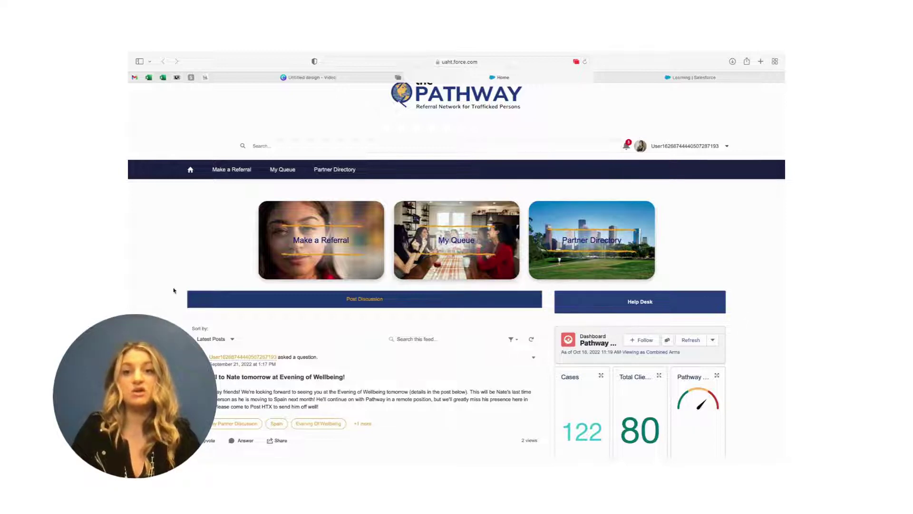
pyautogui.scroll(1, 174, 290)
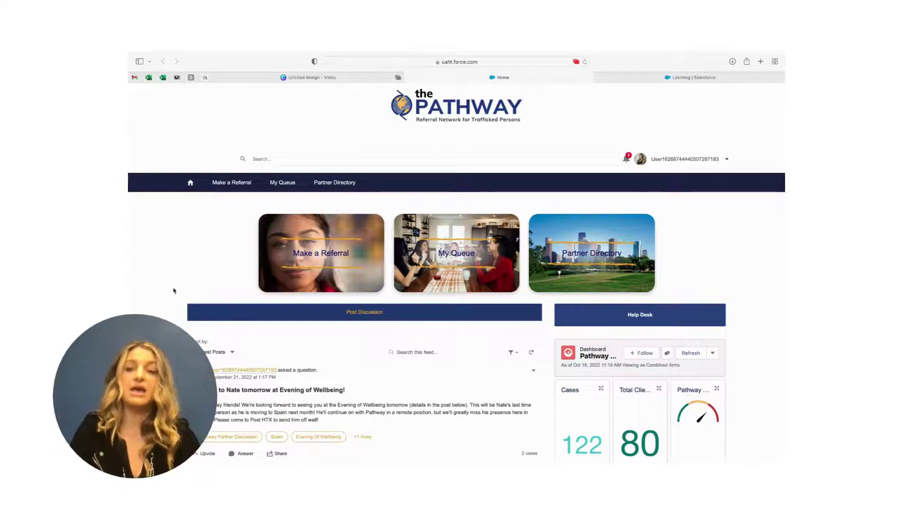
pyautogui.scroll(1, 173, 290)
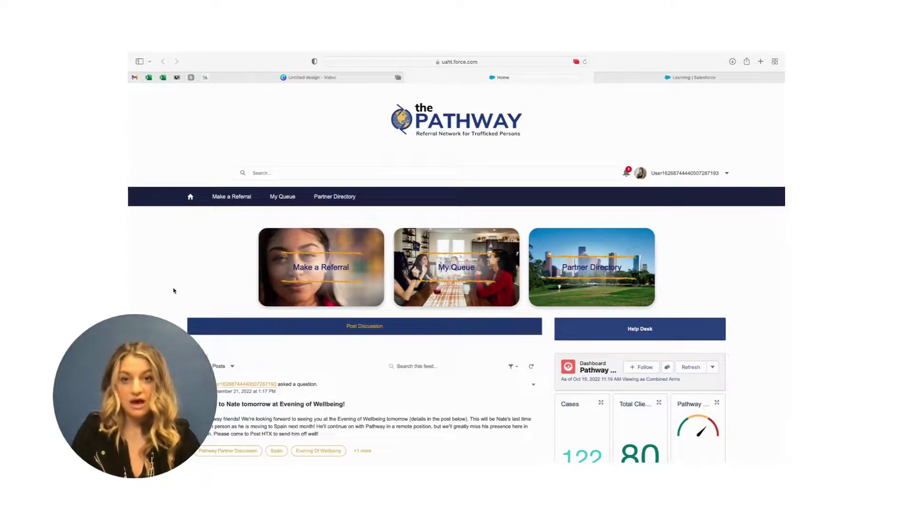
pyautogui.scroll(-1, 173, 290)
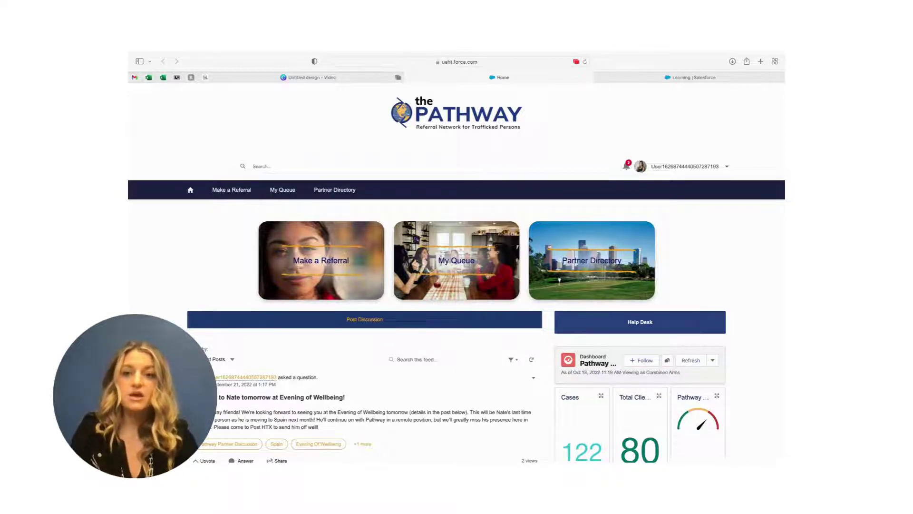
pyautogui.click(344, 274)
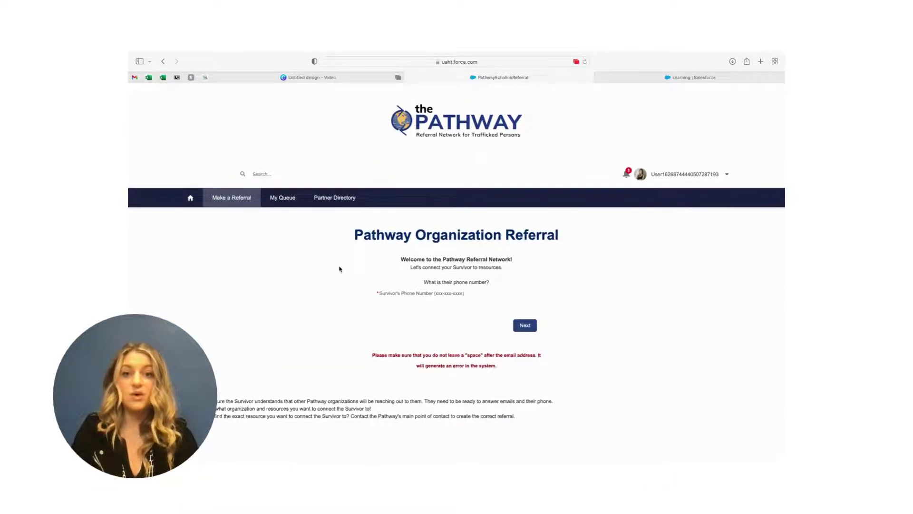
# Enter the survivor's phone number and continue to the survivor details step.
pyautogui.click(427, 303)
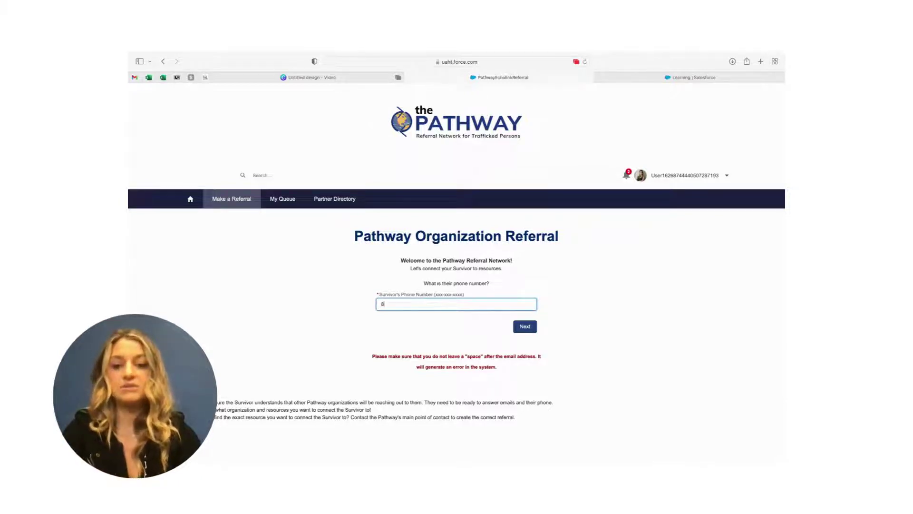
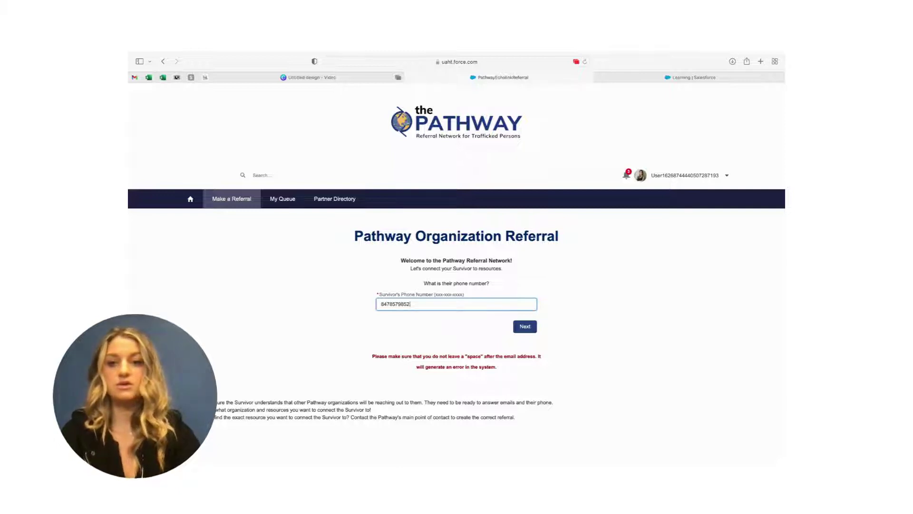
pyautogui.click(525, 327)
# Enter the survivor's test initials and birth year 90.
pyautogui.scroll(-1, 528, 331)
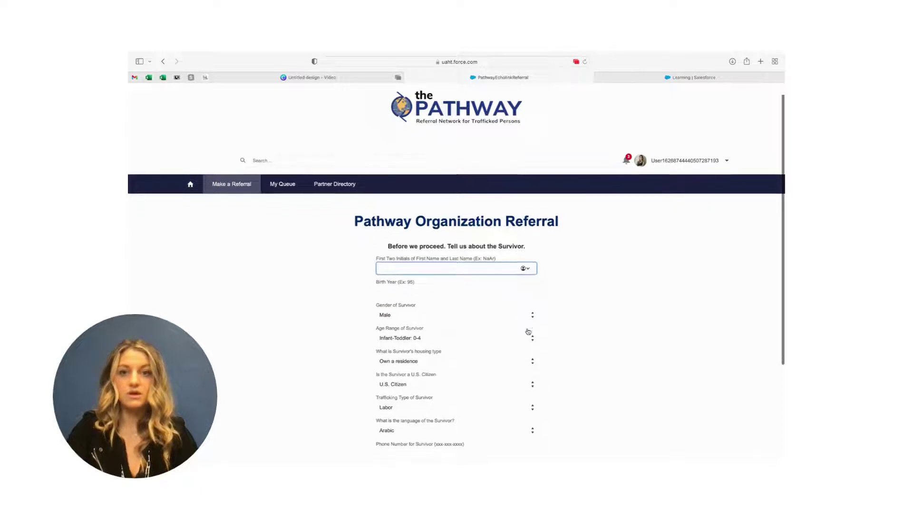
pyautogui.scroll(-3, 527, 331)
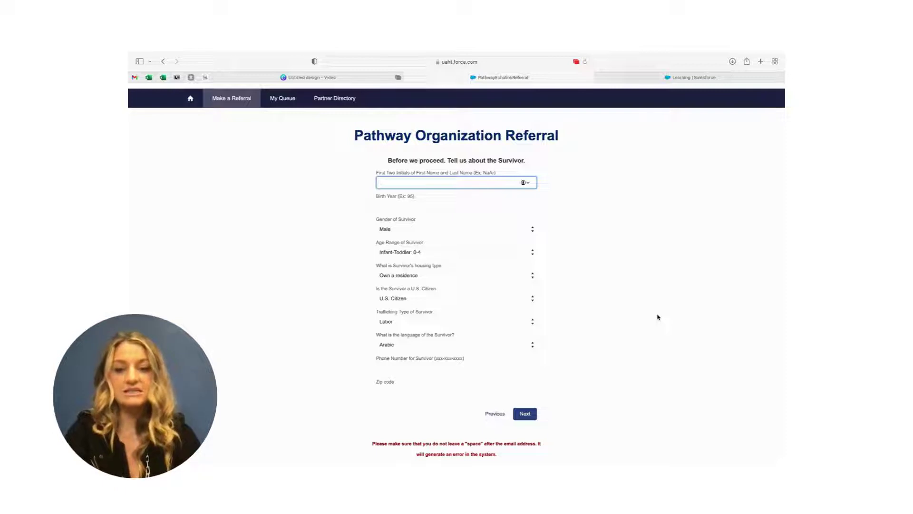
pyautogui.write('Tes')
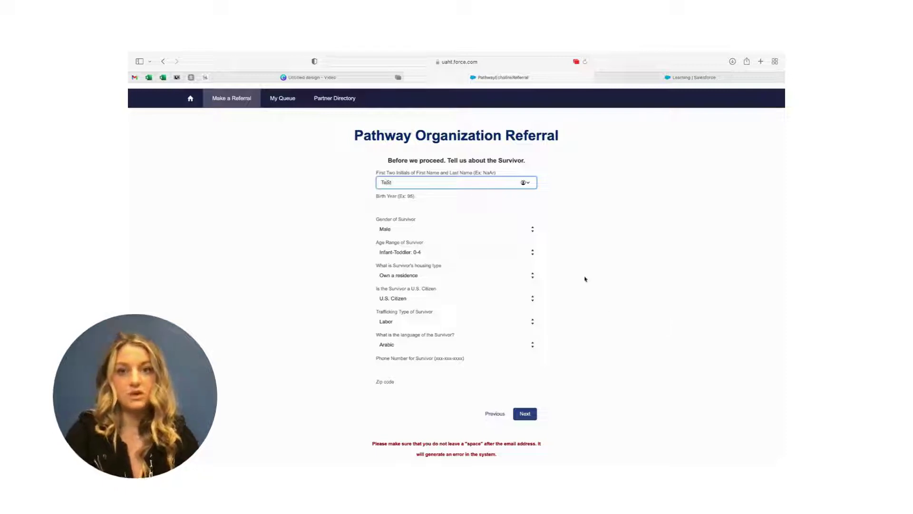
pyautogui.press('Tab')
pyautogui.write('90')
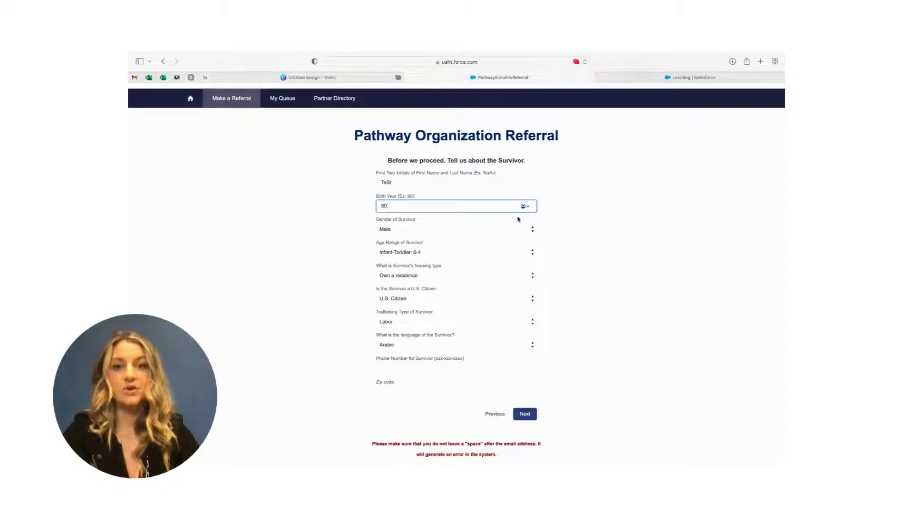
# Set gender to Transgender, age range Adult: 25-59, and housing Fleeing DV/SA/HT.
pyautogui.click(514, 230)
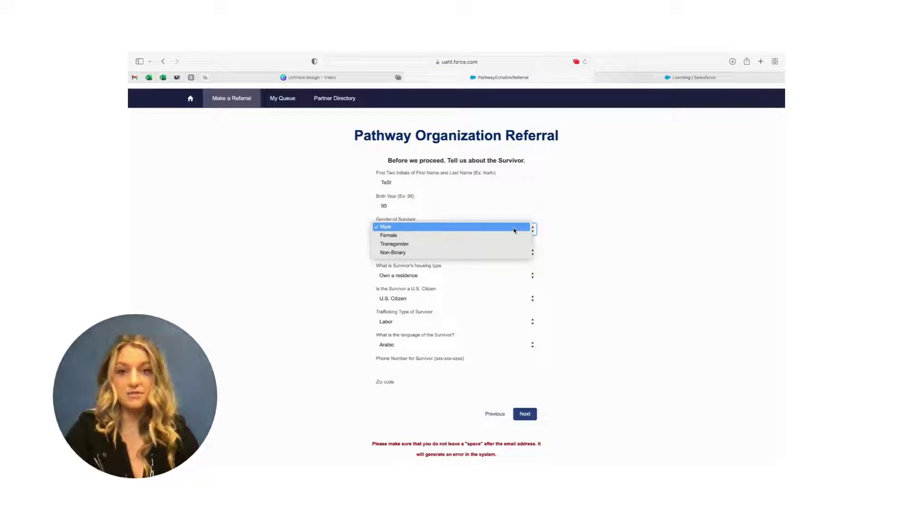
pyautogui.click(512, 244)
pyautogui.click(507, 254)
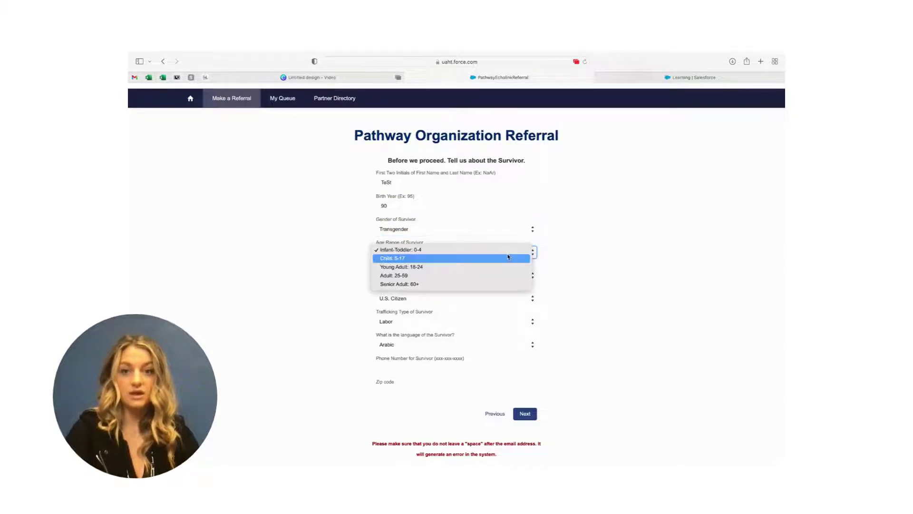
pyautogui.click(499, 275)
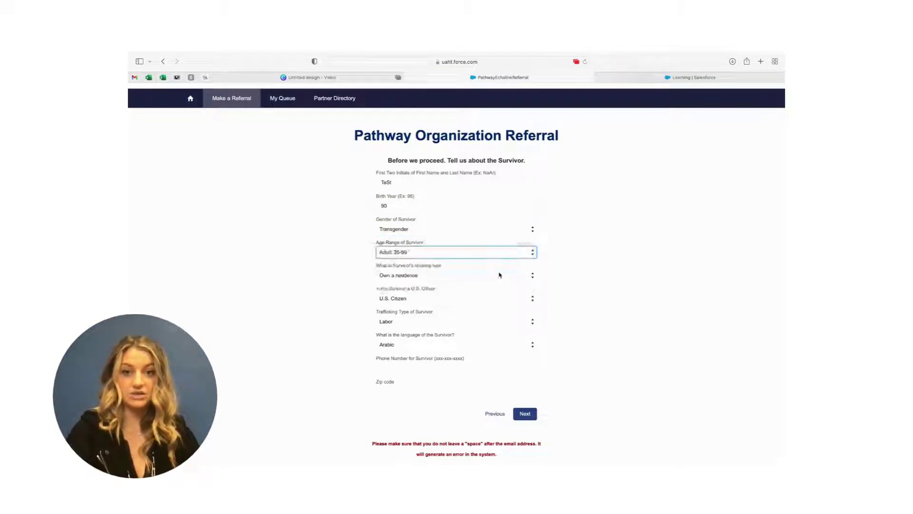
pyautogui.click(499, 275)
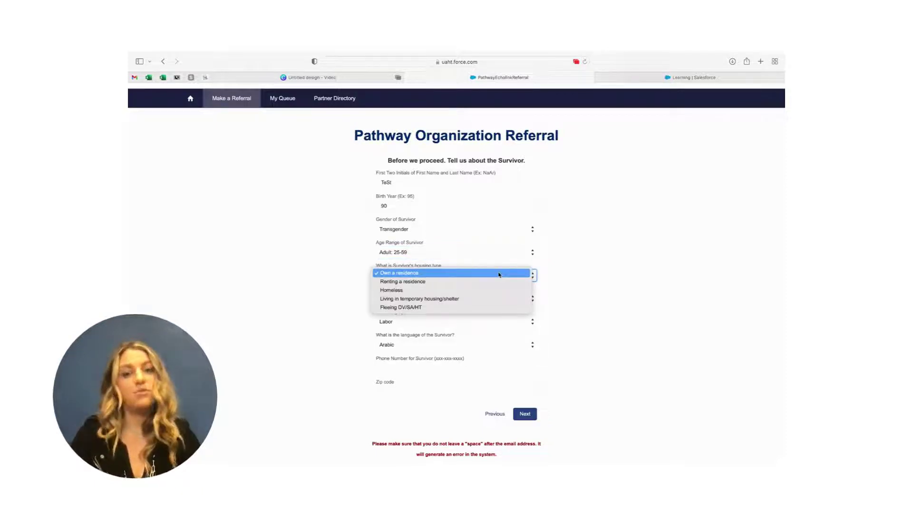
pyautogui.click(474, 308)
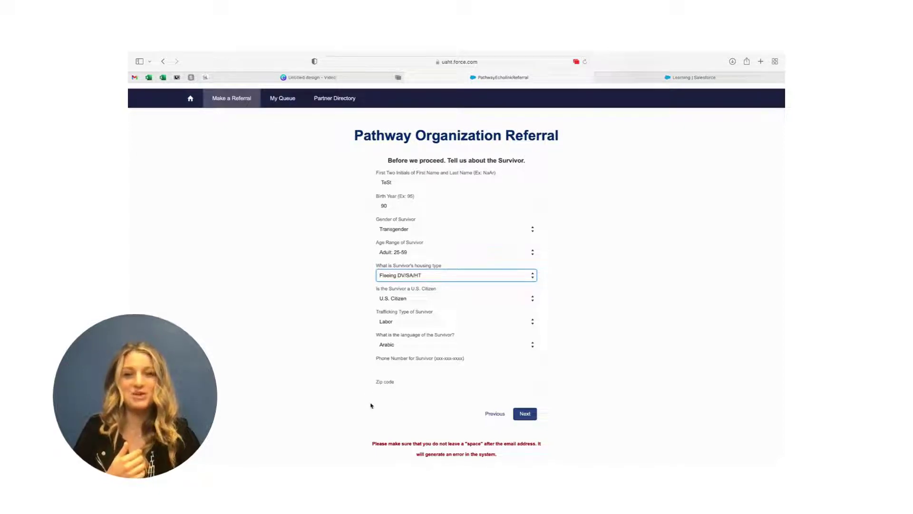
# Set citizenship to Documented Foreign National, trafficking type Labor and Sex, language Arabic.
pyautogui.click(470, 300)
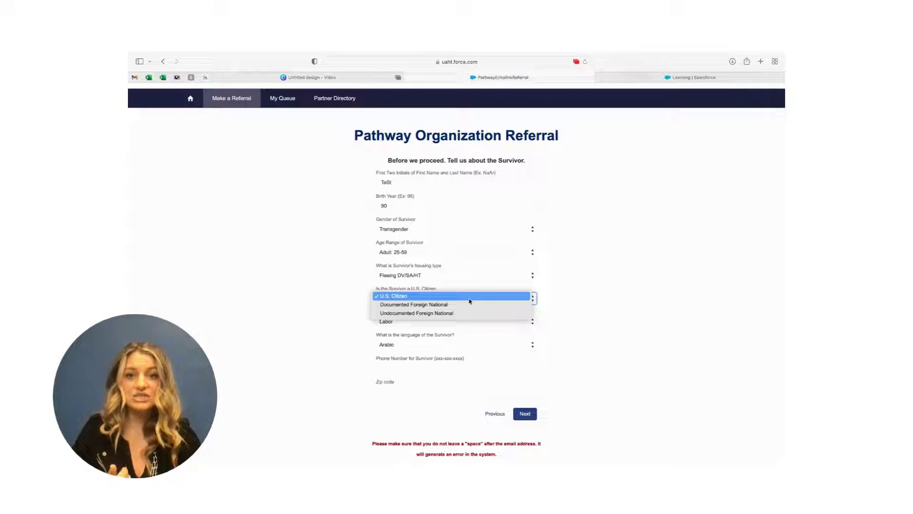
pyautogui.click(467, 304)
pyautogui.click(467, 323)
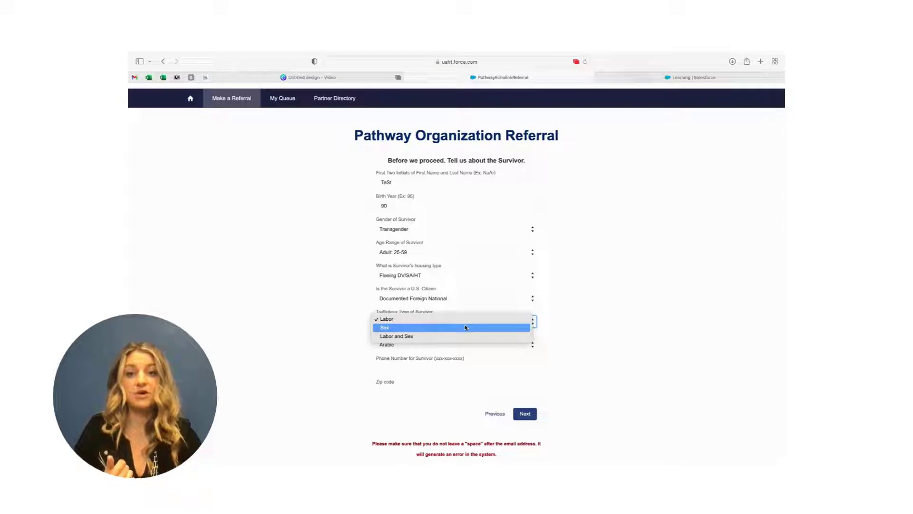
pyautogui.click(465, 335)
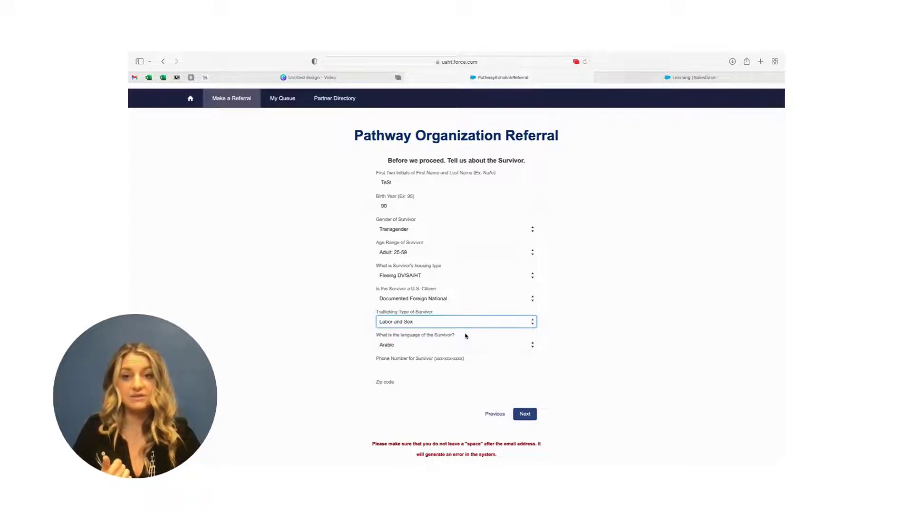
pyautogui.scroll(-1, 464, 337)
pyautogui.click(465, 338)
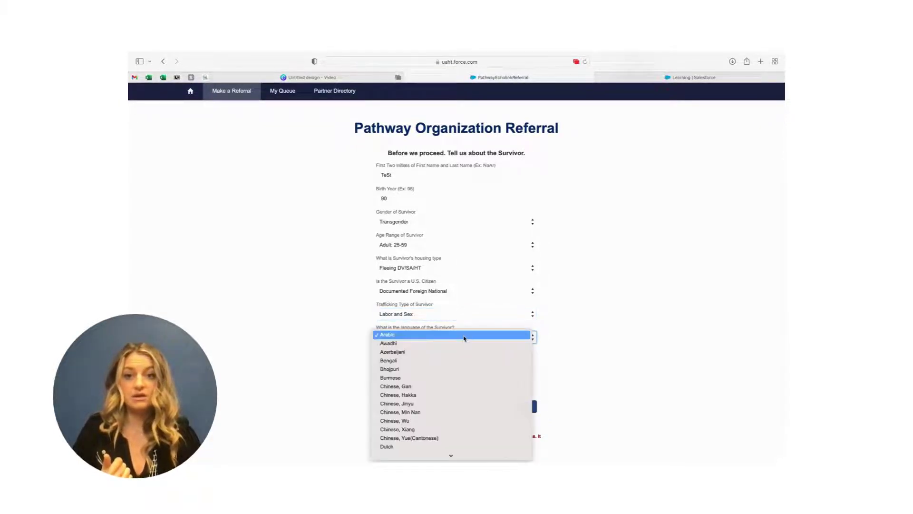
pyautogui.click(465, 335)
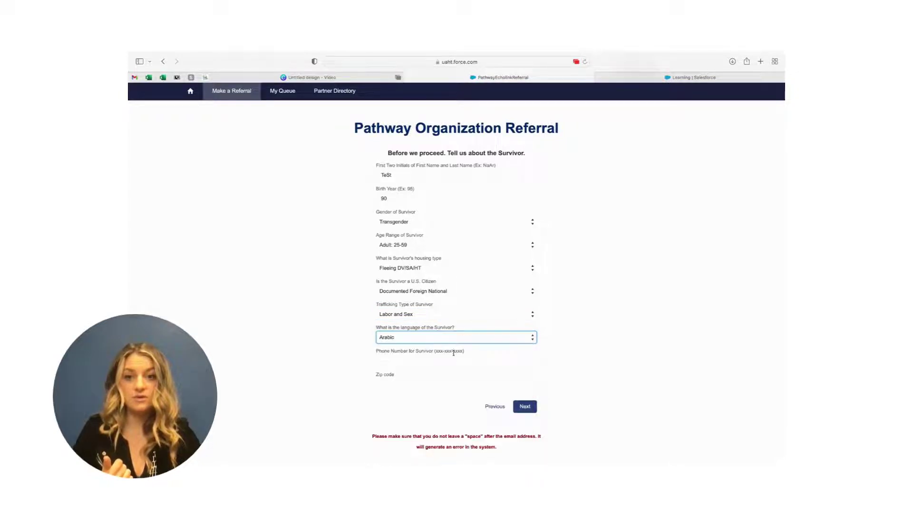
# Enter the survivor's phone number and zip code, then continue to the consent step.
pyautogui.click(453, 359)
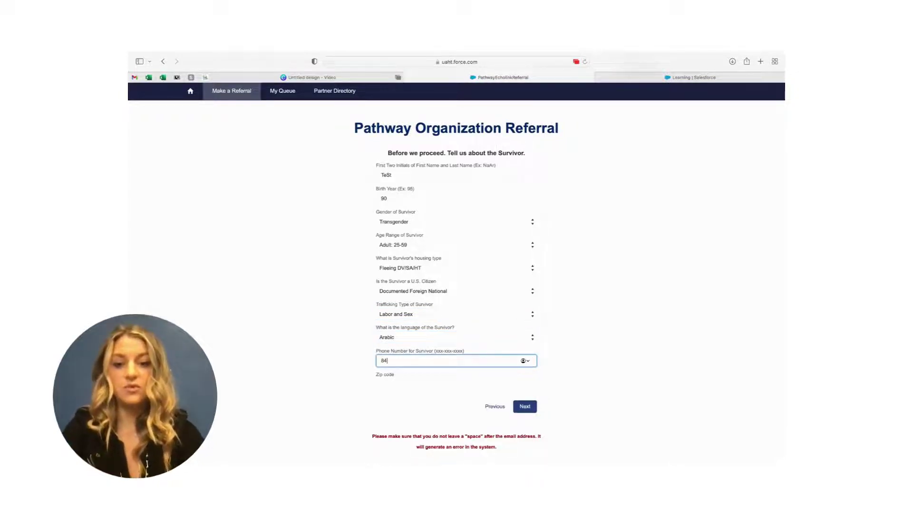
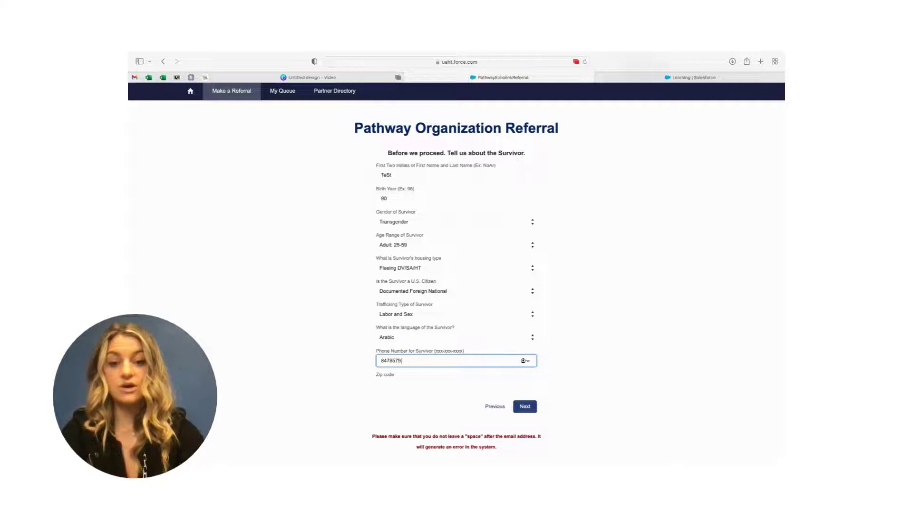
pyautogui.click(446, 383)
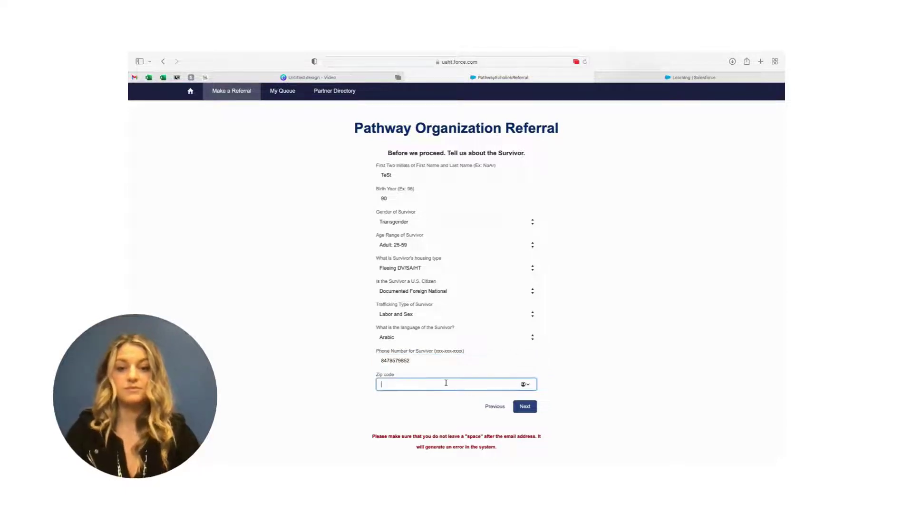
pyautogui.write('77002')
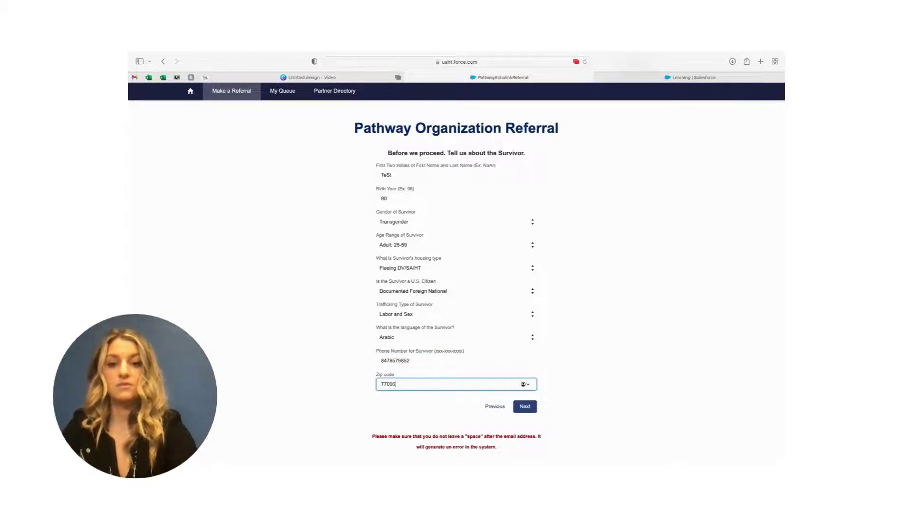
pyautogui.click(531, 409)
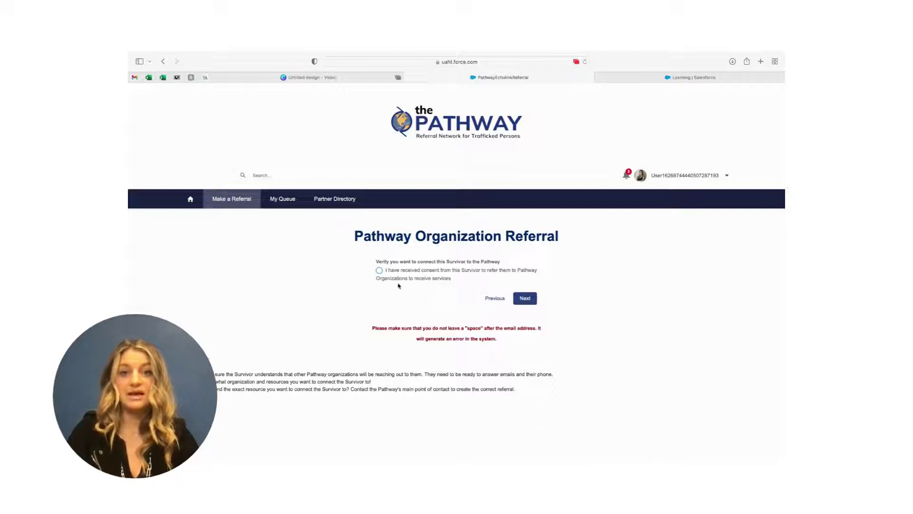
# Confirm the survivor consented to the referral and proceed to service categories.
pyautogui.click(379, 271)
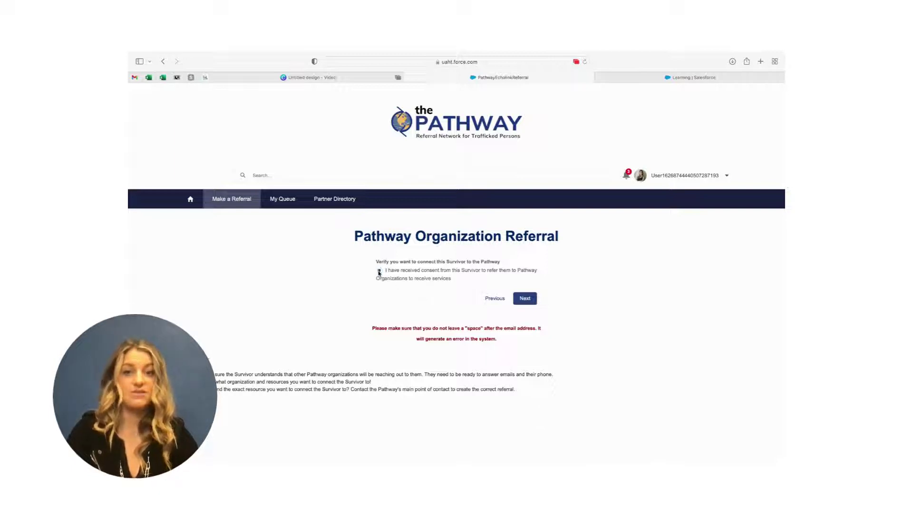
pyautogui.click(528, 302)
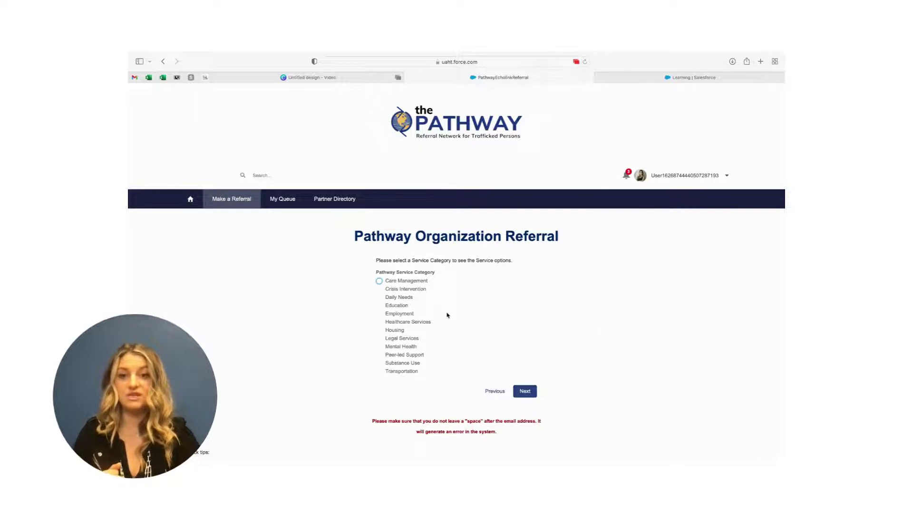
# Choose service category Care Management with resource Case Management, reaching the organization list.
pyautogui.click(379, 282)
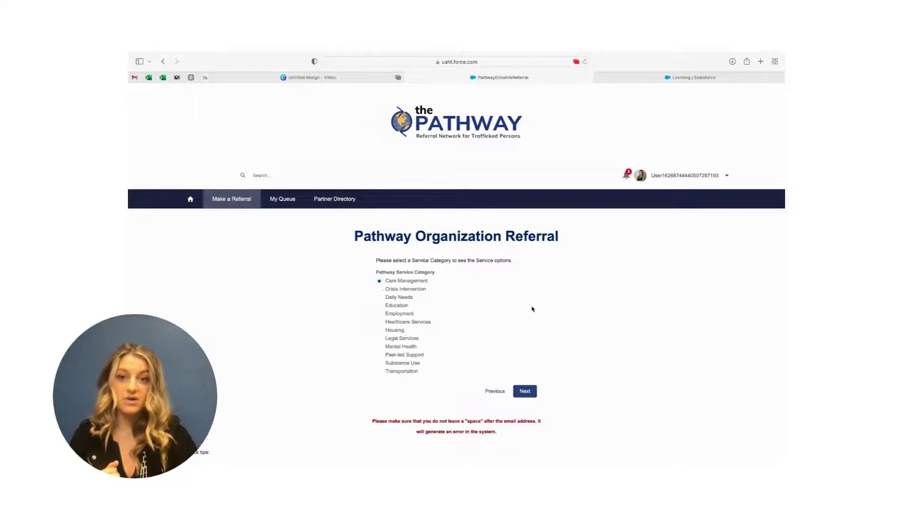
pyautogui.scroll(-1, 532, 308)
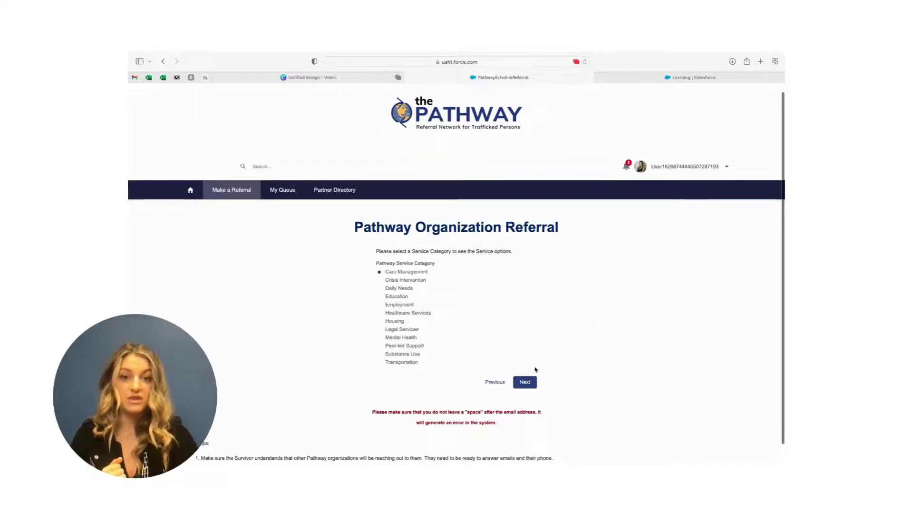
pyautogui.click(527, 387)
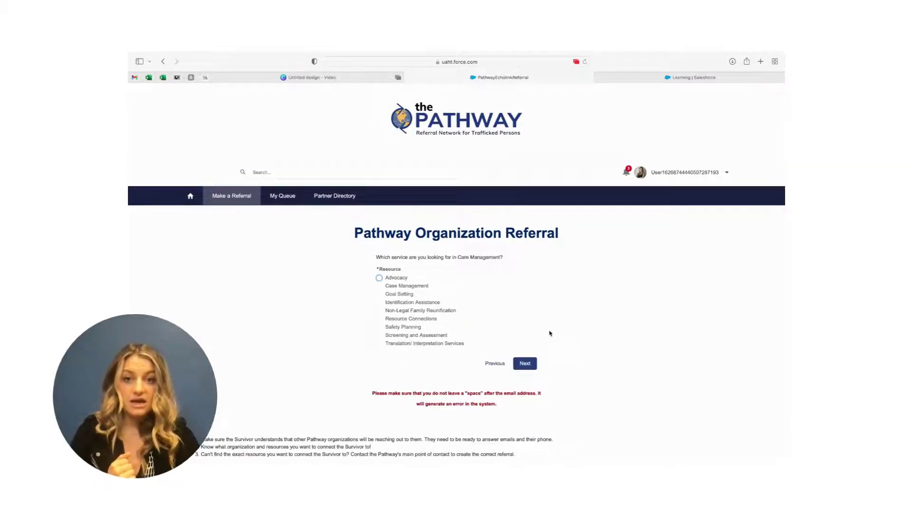
pyautogui.click(412, 287)
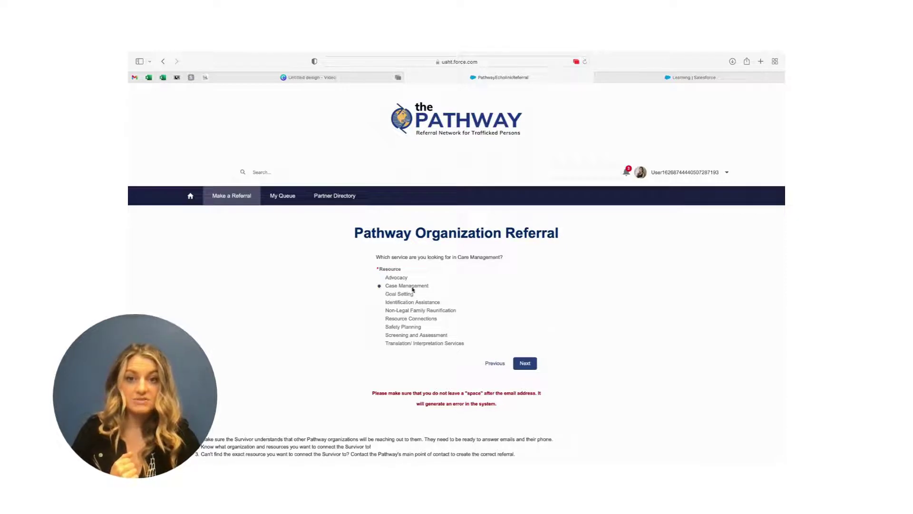
pyautogui.click(524, 364)
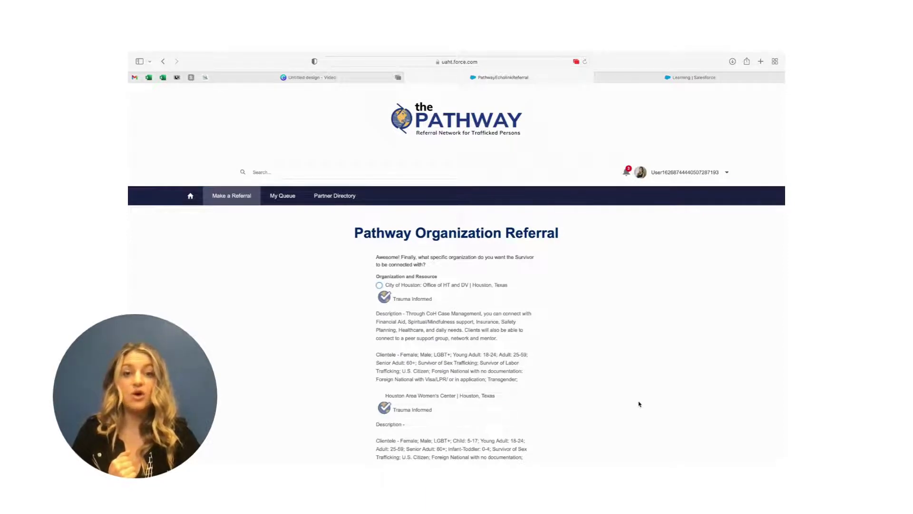
pyautogui.scroll(-5, 640, 404)
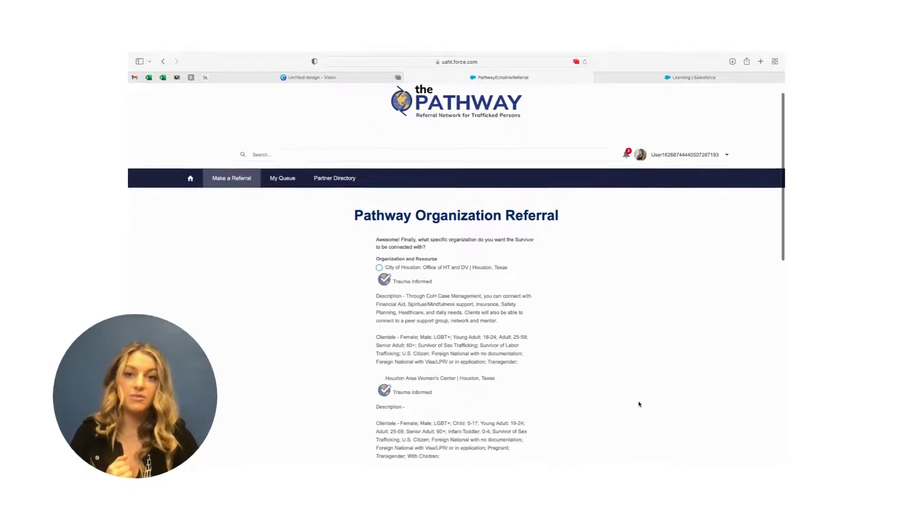
pyautogui.scroll(-3, 640, 404)
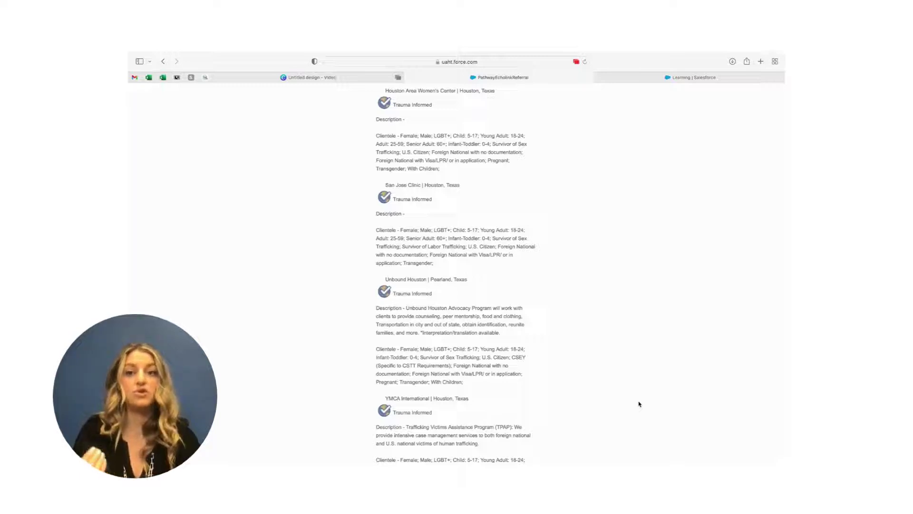
pyautogui.scroll(-3, 639, 404)
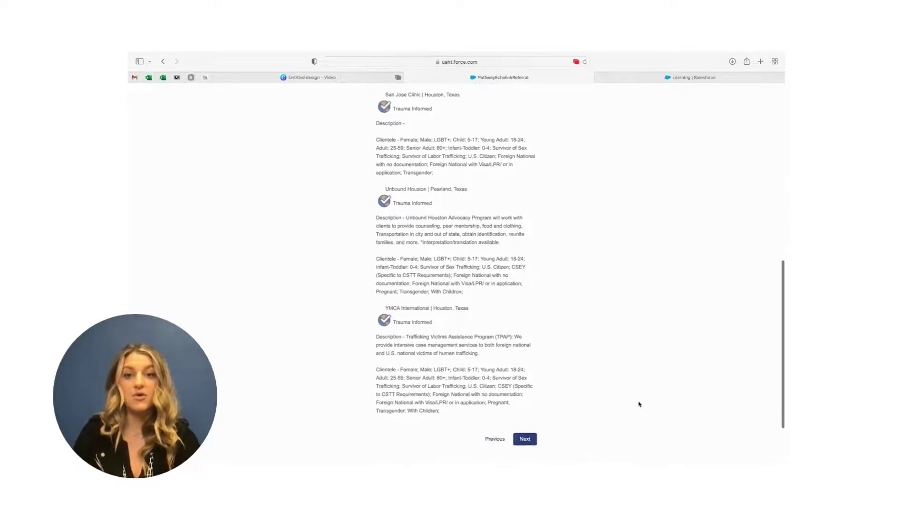
pyautogui.scroll(7, 639, 404)
pyautogui.scroll(2, 639, 403)
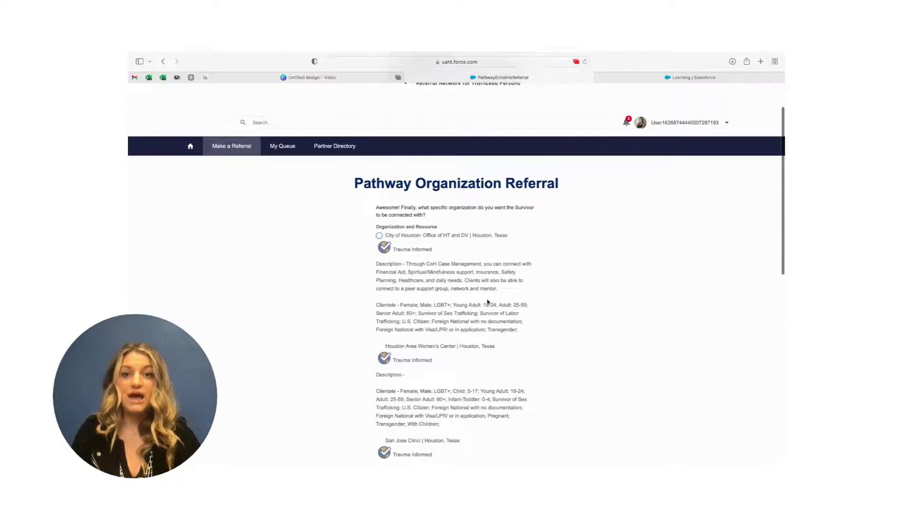
pyautogui.moveTo(498, 291); pyautogui.dragTo(402, 267)
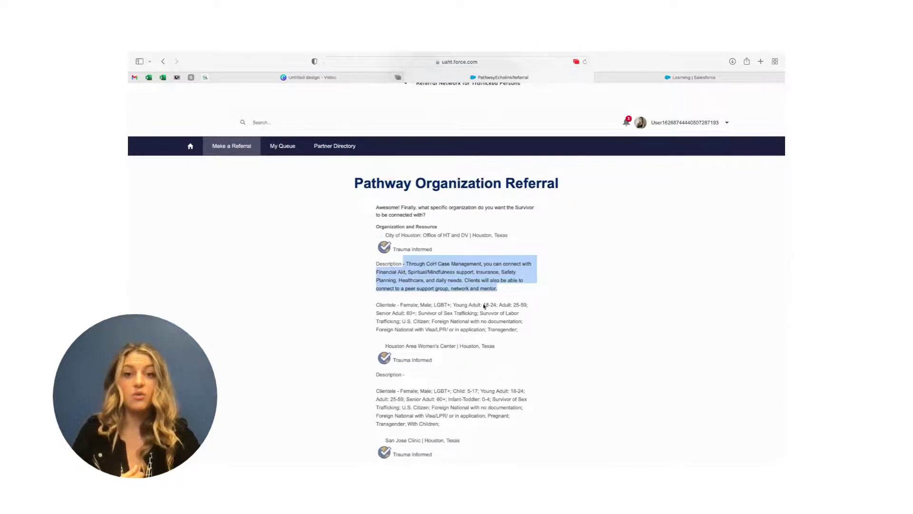
pyautogui.moveTo(524, 335); pyautogui.dragTo(399, 307)
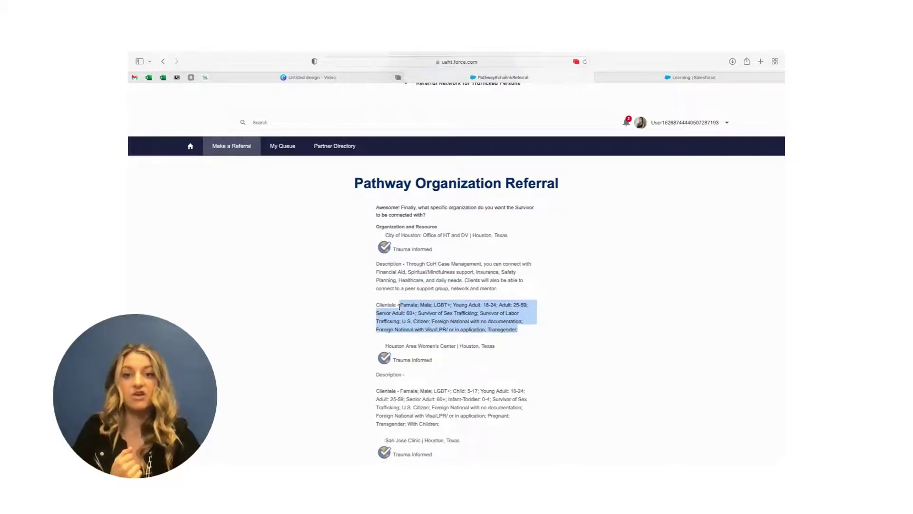
pyautogui.click(440, 255)
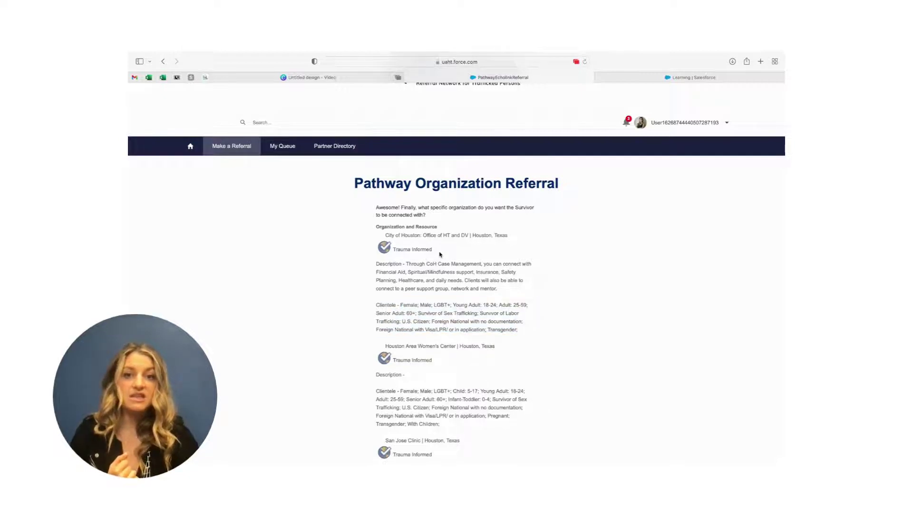
pyautogui.moveTo(440, 255); pyautogui.dragTo(378, 249)
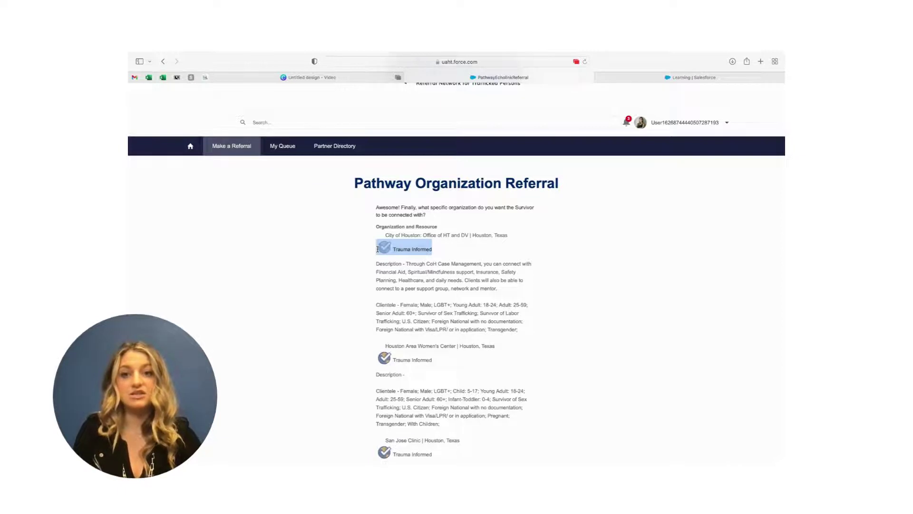
pyautogui.scroll(-1, 378, 248)
pyautogui.click(455, 241)
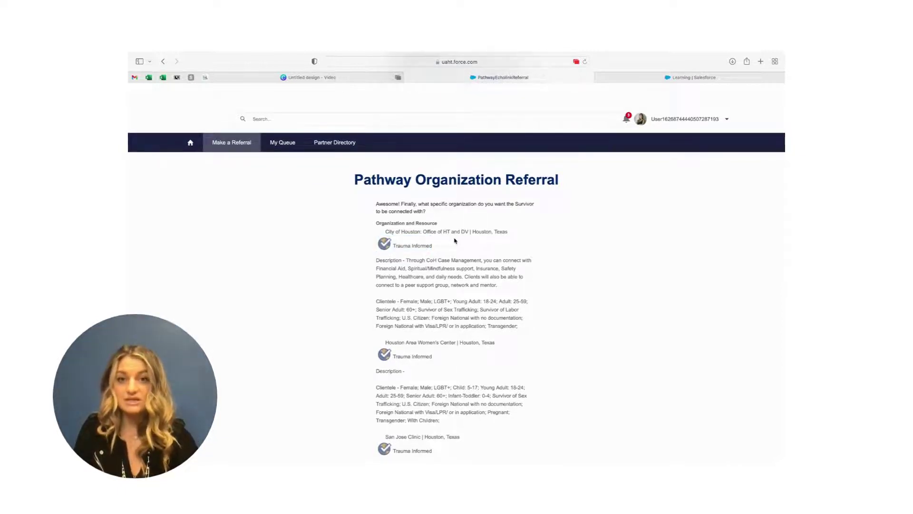
pyautogui.moveTo(431, 247); pyautogui.dragTo(377, 245)
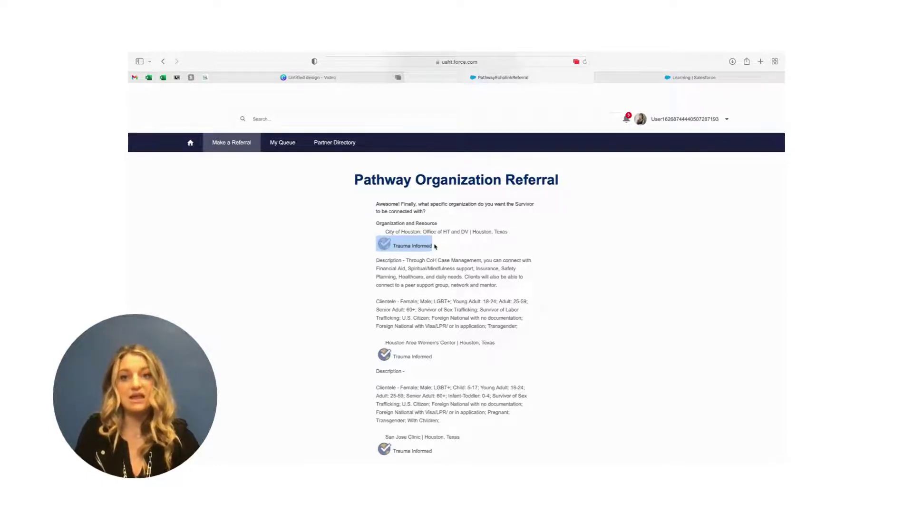
pyautogui.scroll(-15, 434, 246)
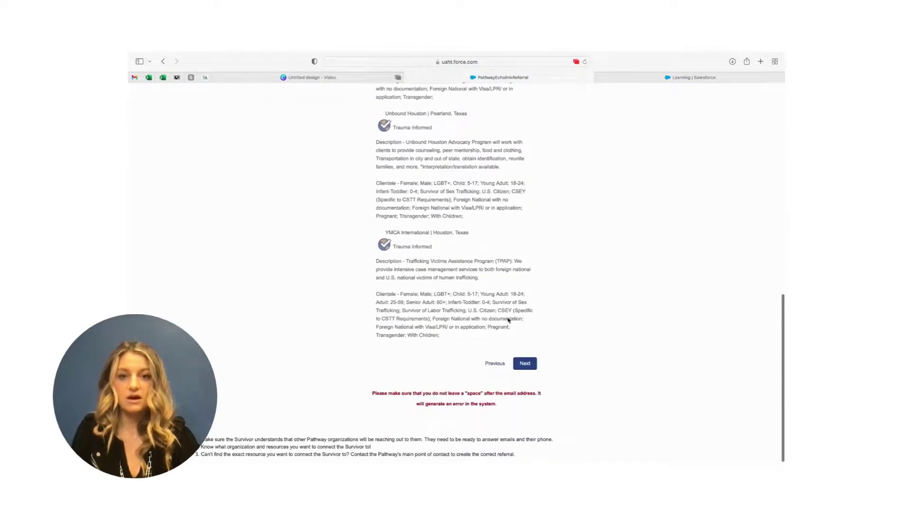
# Go back and switch to Transportation, Out-of-State Transport, with United Against Human Trafficking.
pyautogui.click(490, 362)
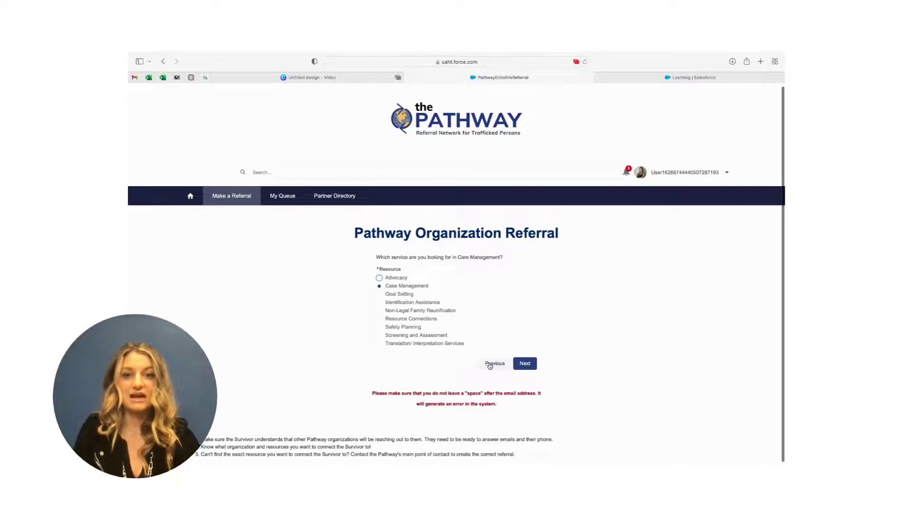
pyautogui.click(493, 363)
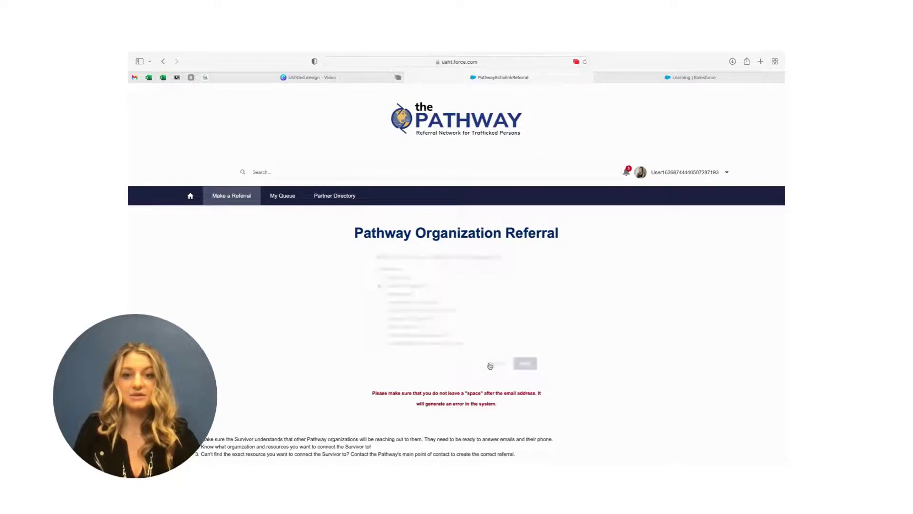
pyautogui.click(379, 369)
pyautogui.click(527, 390)
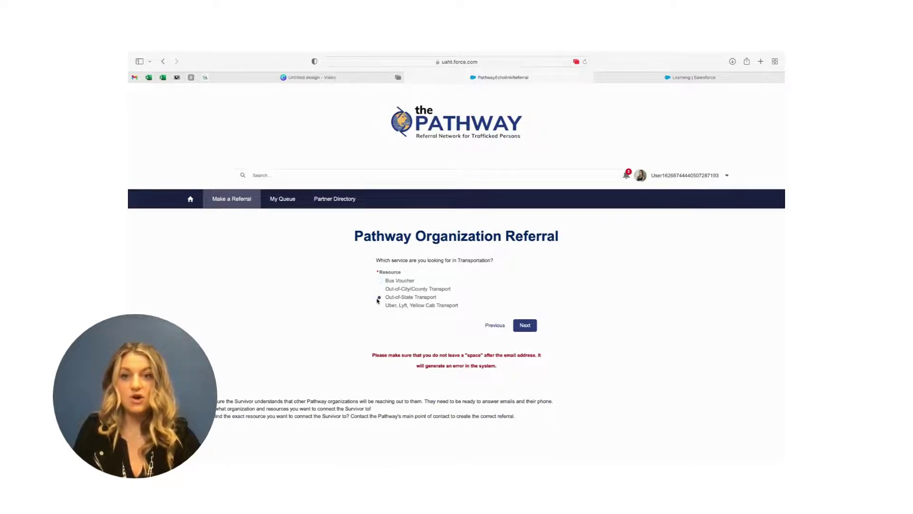
pyautogui.click(525, 326)
pyautogui.scroll(-2, 526, 328)
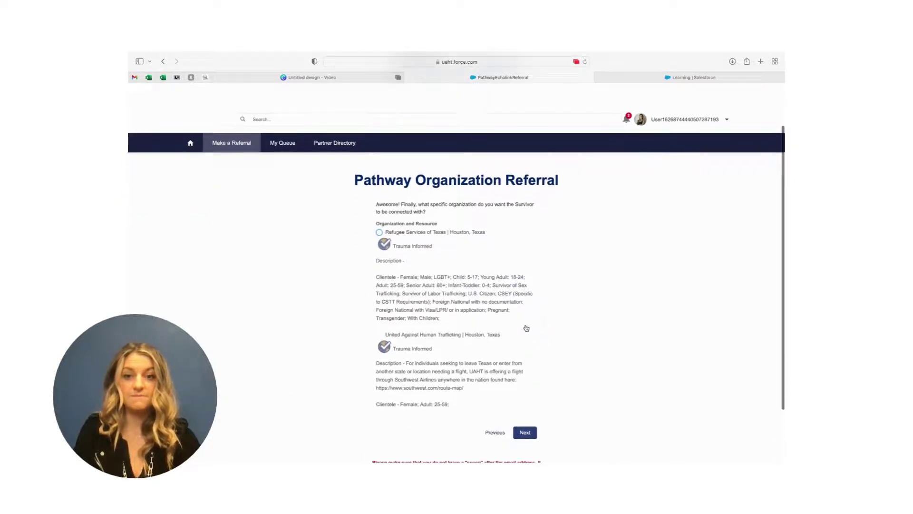
pyautogui.click(379, 335)
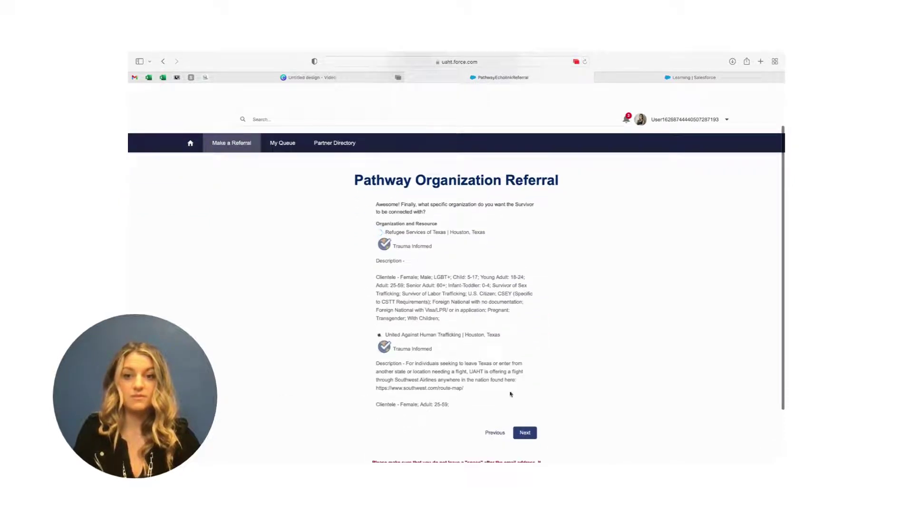
pyautogui.click(525, 434)
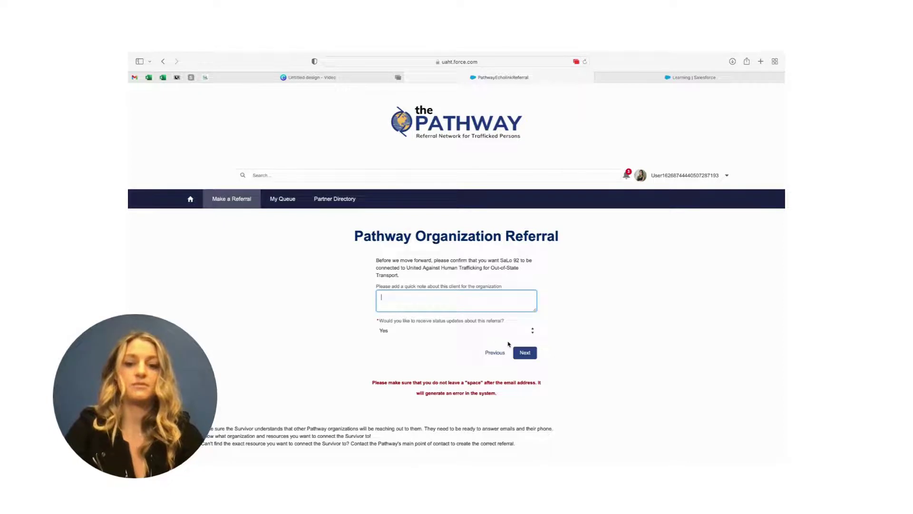
# Add the note 'TEST', finish the referral, and return to the home page.
pyautogui.write('TEST')
pyautogui.click(529, 355)
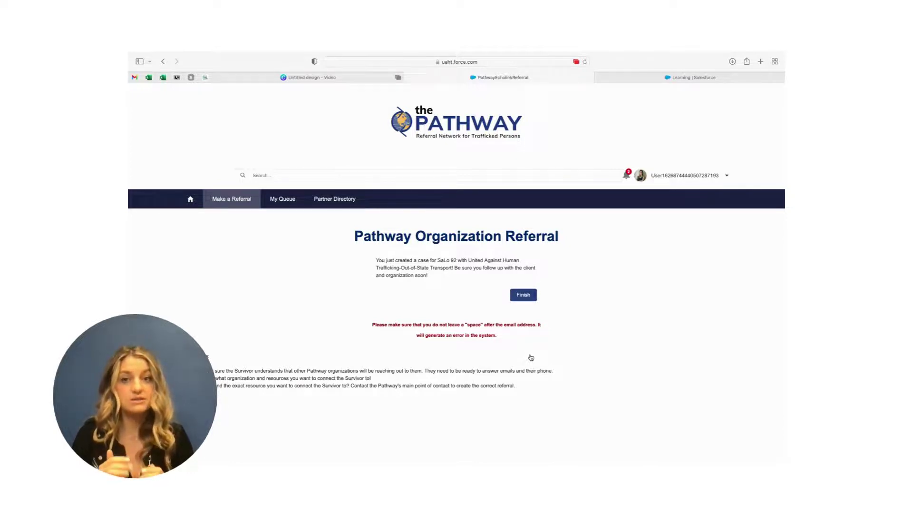
pyautogui.click(519, 295)
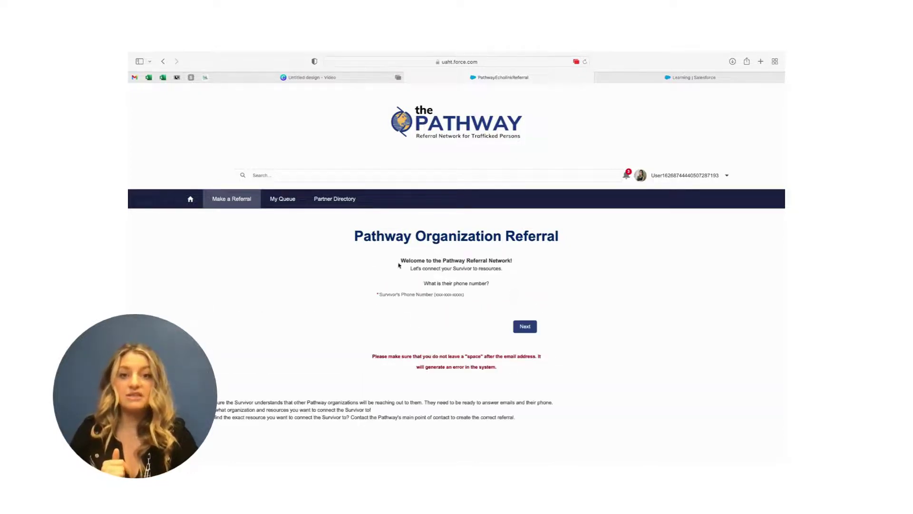
pyautogui.click(191, 203)
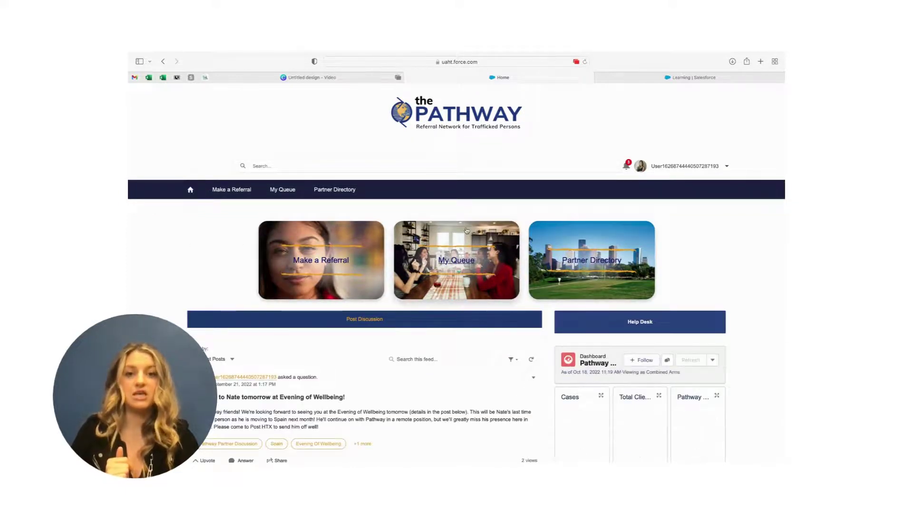
# In My Queue, drag the new referral card through Contact In Progress into Established Contact.
pyautogui.click(466, 230)
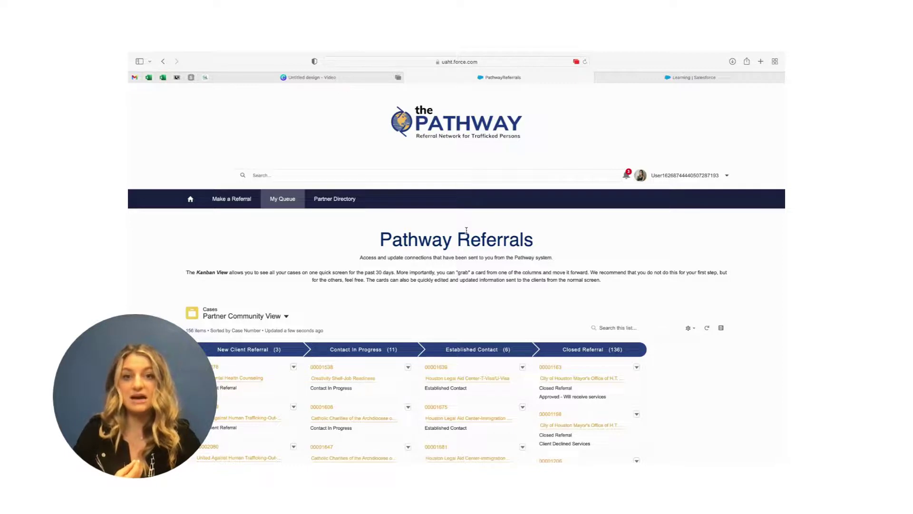
pyautogui.scroll(-5, 466, 230)
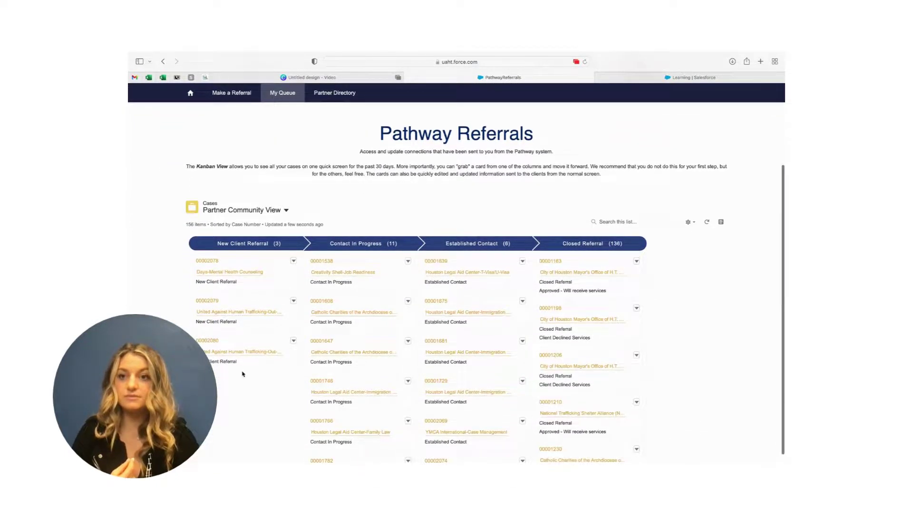
pyautogui.scroll(-1, 242, 374)
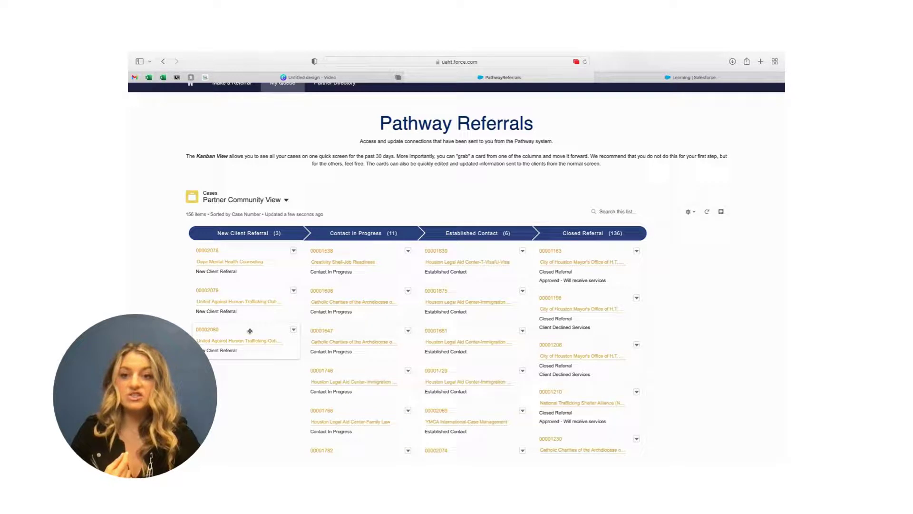
pyautogui.moveTo(250, 330); pyautogui.dragTo(362, 252)
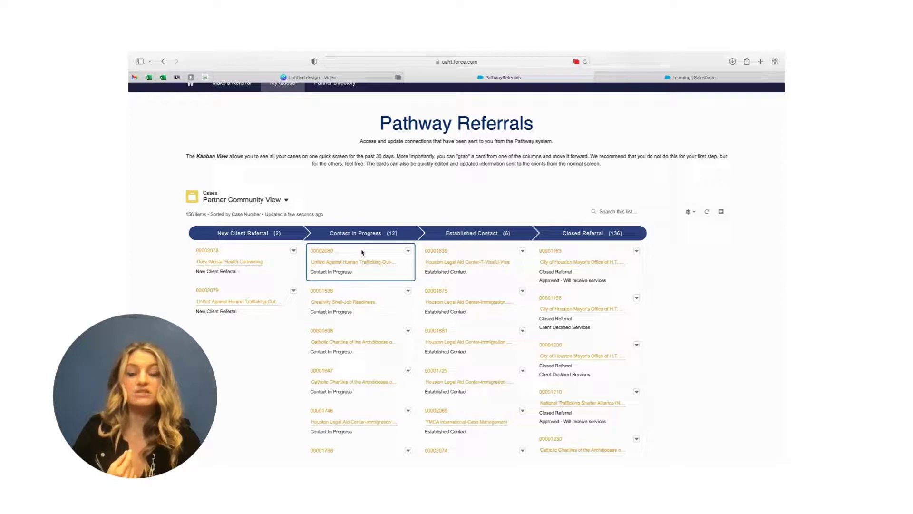
pyautogui.moveTo(359, 252); pyautogui.dragTo(474, 254)
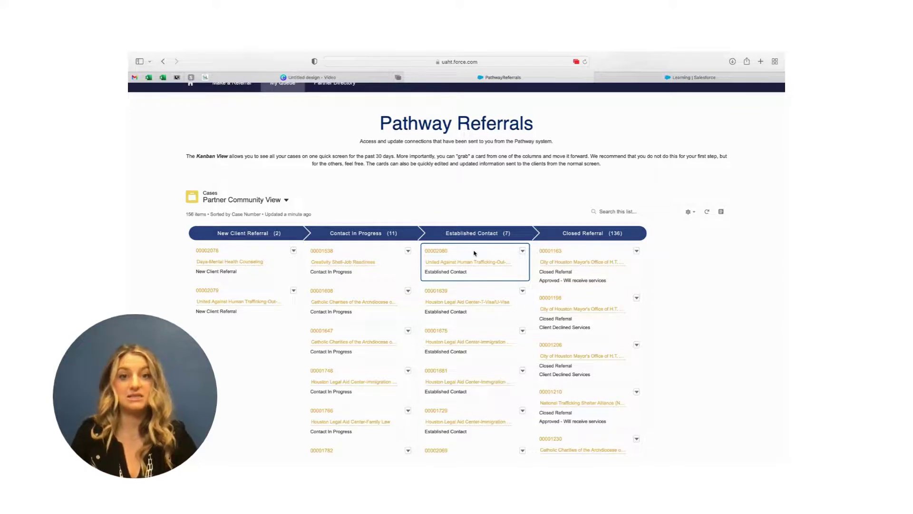
# Set the case status to Closed Referral with reason Approved - Will receive services, and save.
pyautogui.click(441, 254)
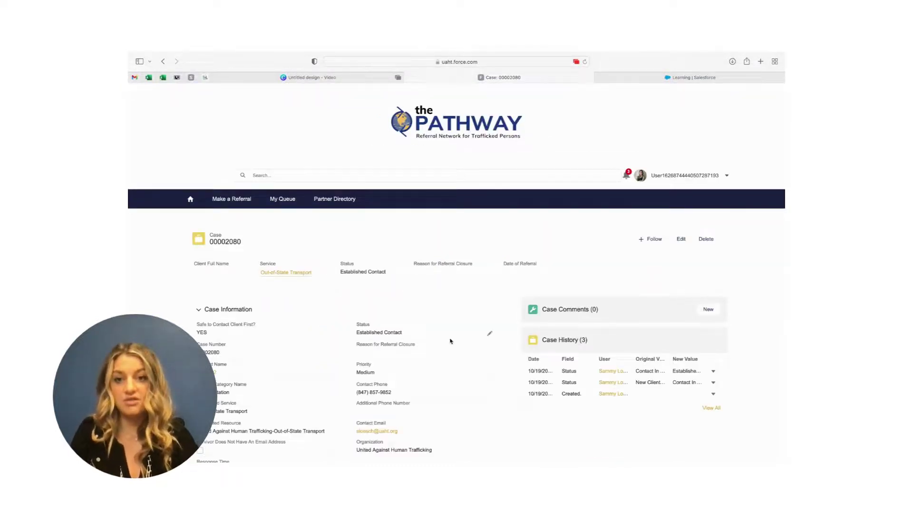
pyautogui.scroll(-1, 489, 332)
pyautogui.click(489, 319)
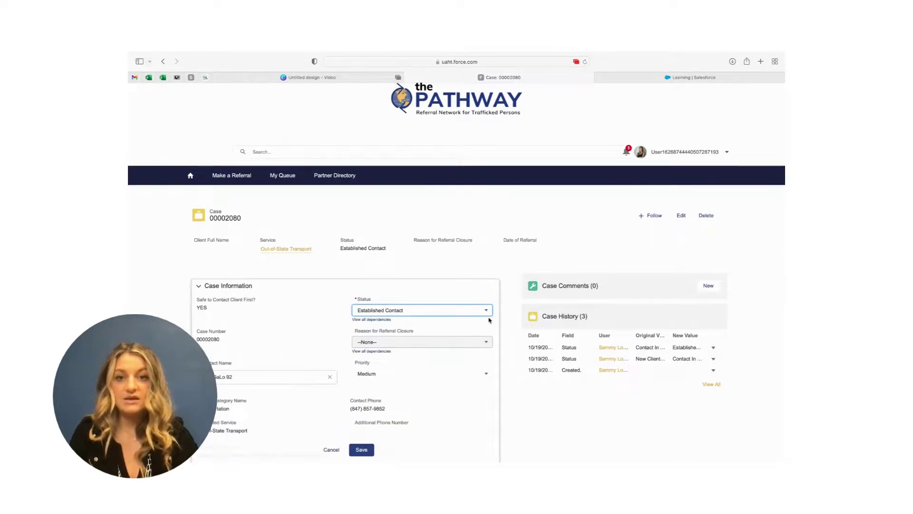
pyautogui.click(487, 312)
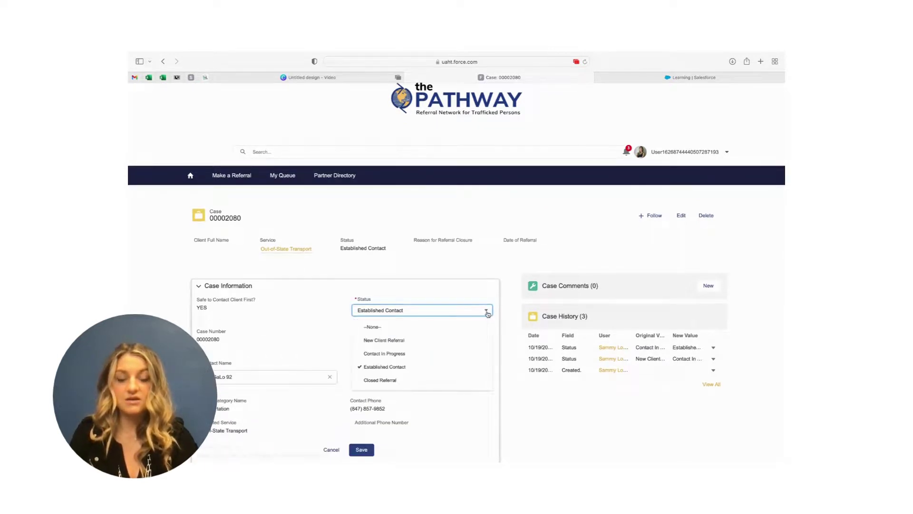
pyautogui.click(444, 379)
pyautogui.click(465, 343)
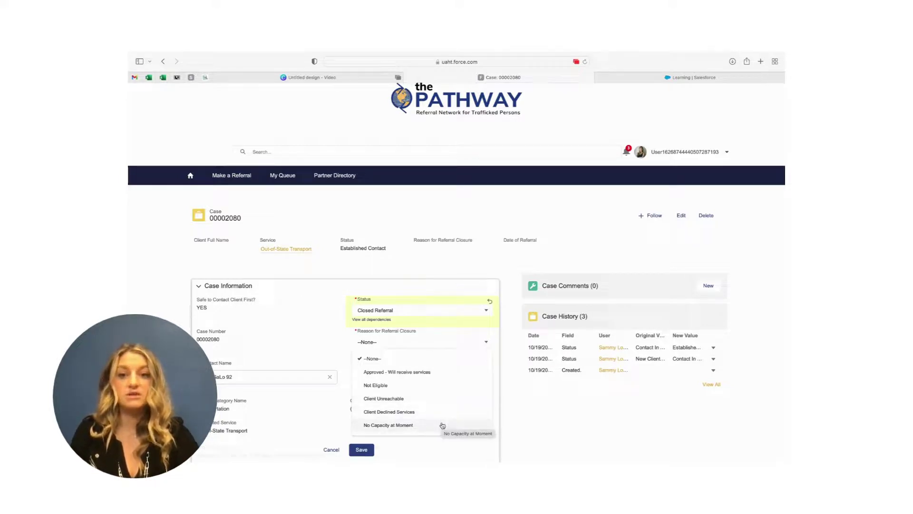
pyautogui.click(431, 371)
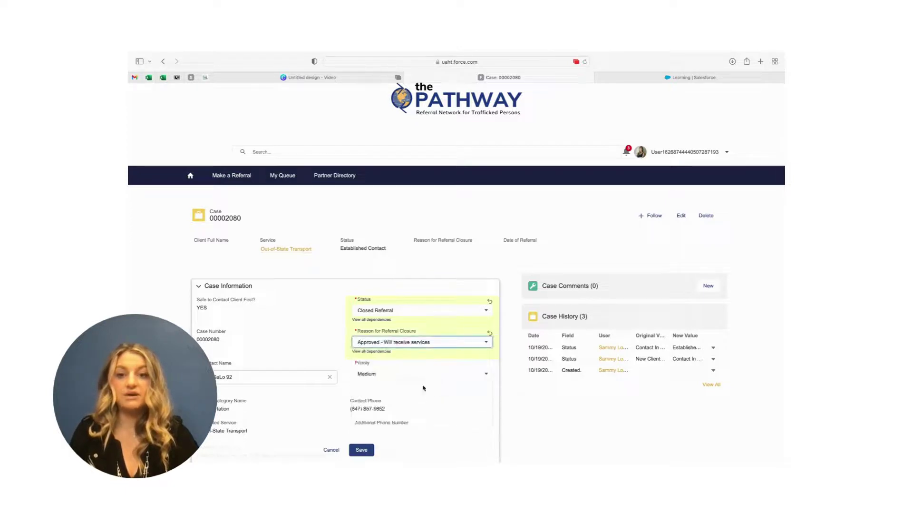
pyautogui.click(362, 449)
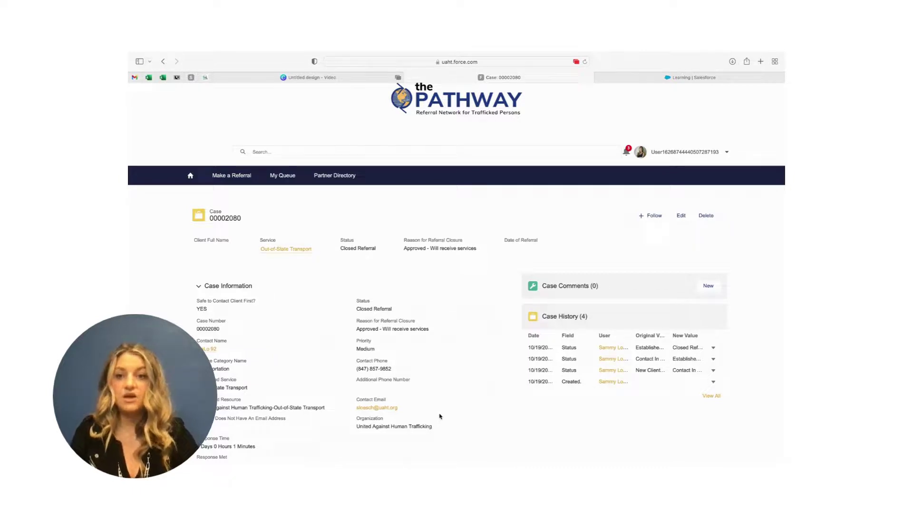
pyautogui.scroll(-1, 440, 416)
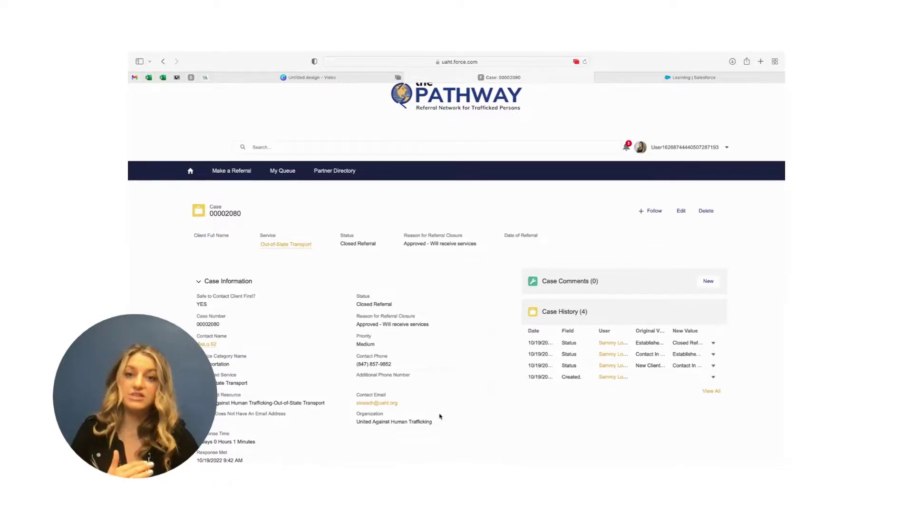
pyautogui.scroll(-5, 439, 416)
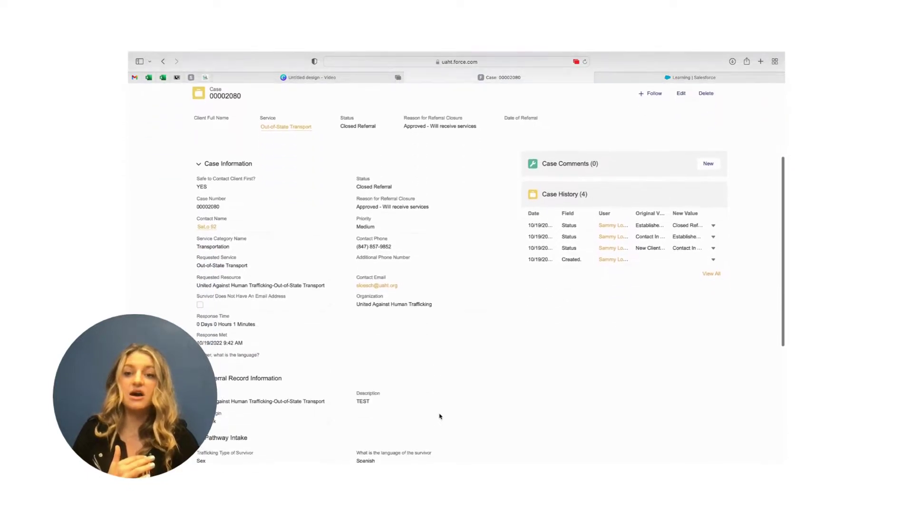
pyautogui.scroll(-3, 440, 416)
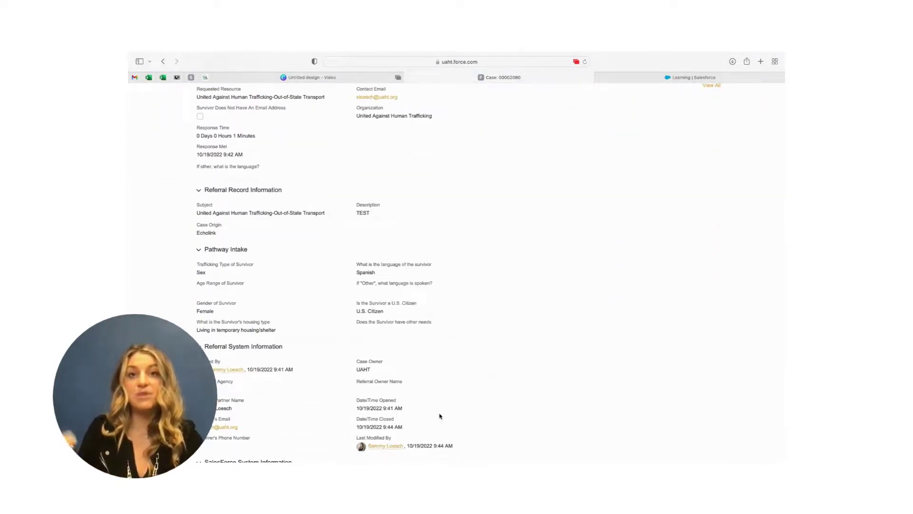
pyautogui.scroll(-2, 439, 416)
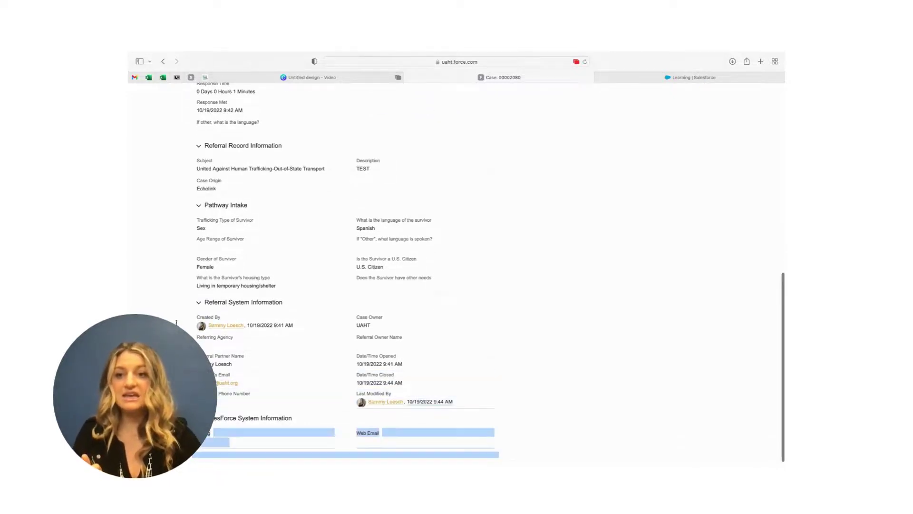
pyautogui.moveTo(176, 322); pyautogui.dragTo(196, 325)
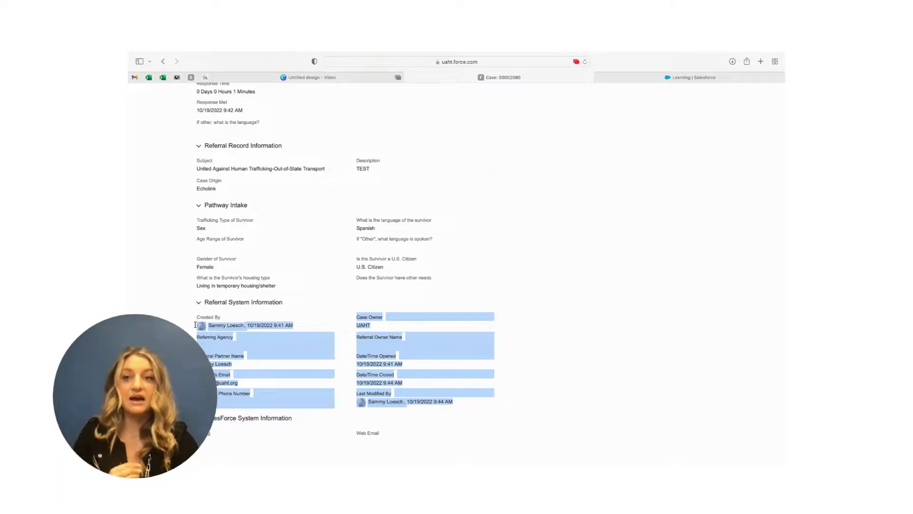
pyautogui.click(584, 275)
pyautogui.scroll(8, 584, 275)
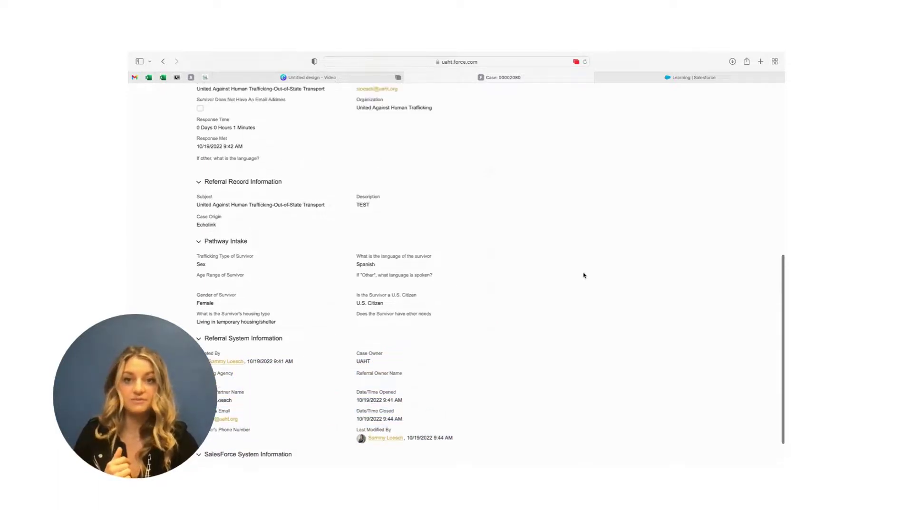
pyautogui.scroll(2, 584, 275)
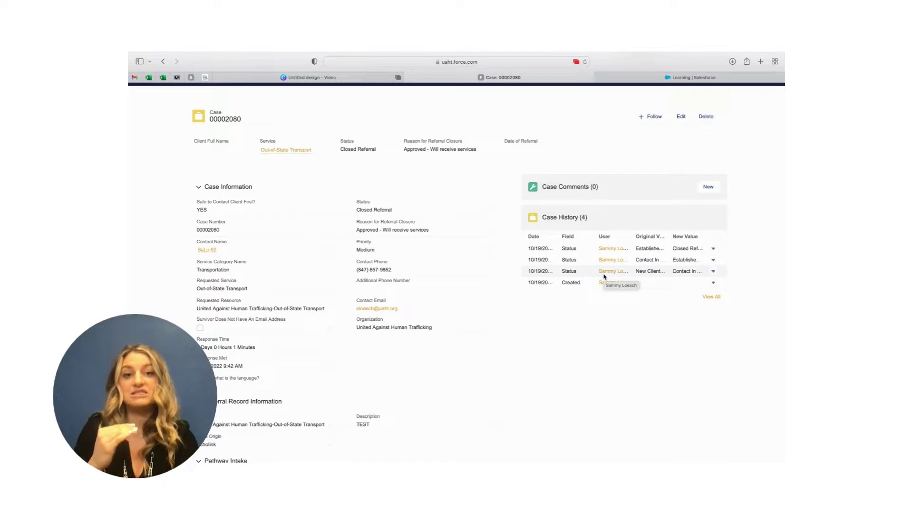
pyautogui.scroll(1, 603, 275)
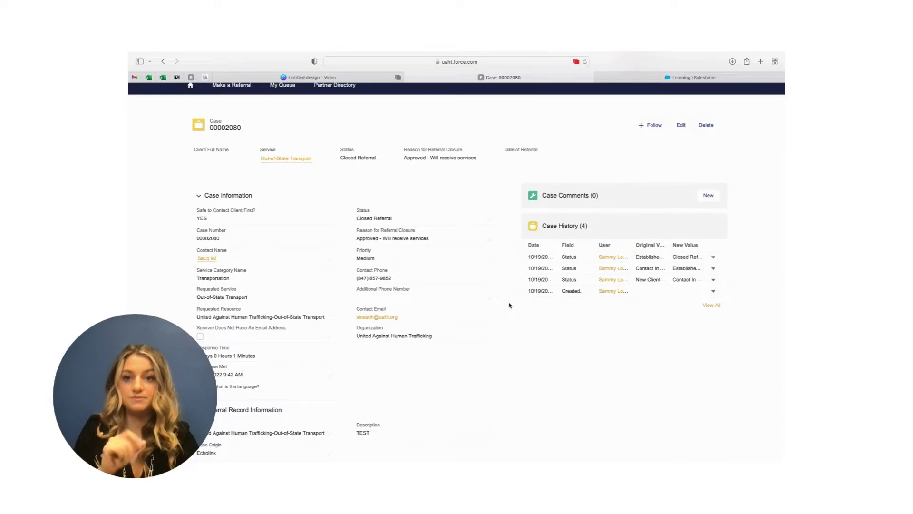
pyautogui.scroll(3, 509, 305)
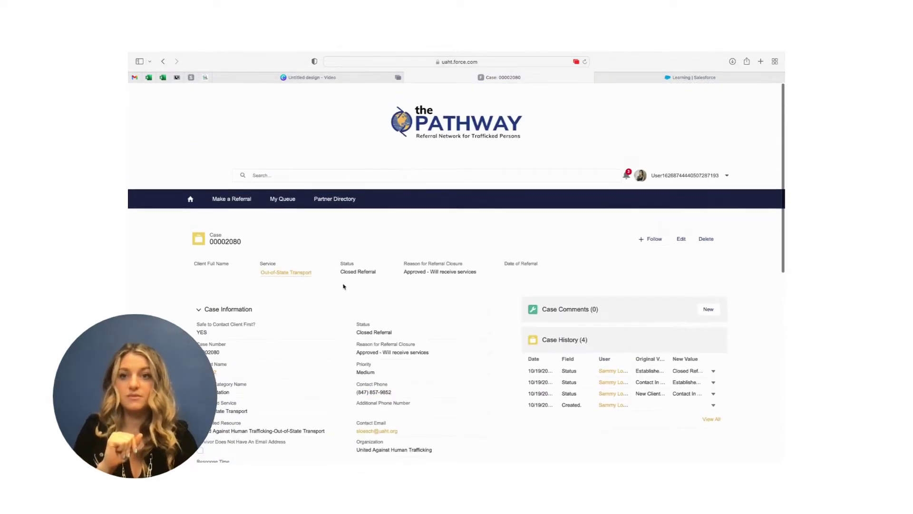
# From the Pathway home page, open the Partner Directory and browse partners from A 2nd Cup to YMCA International.
pyautogui.click(193, 205)
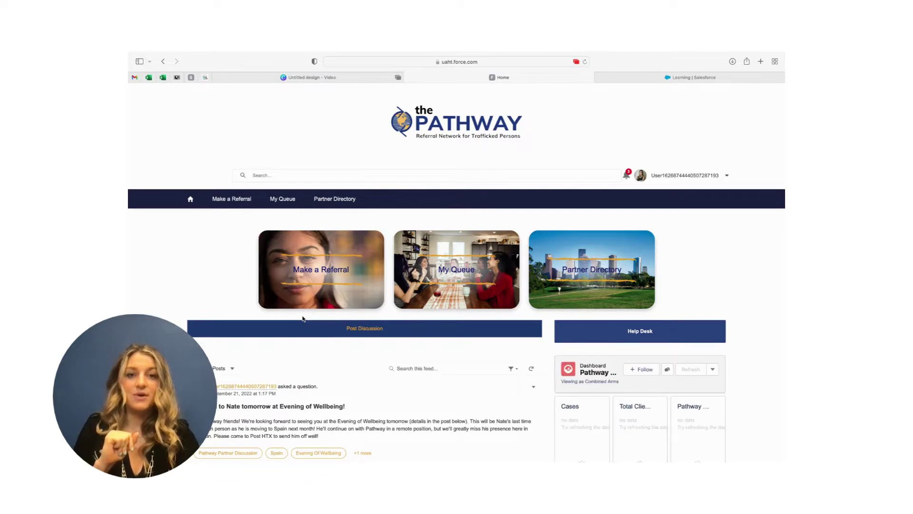
pyautogui.scroll(-1, 303, 317)
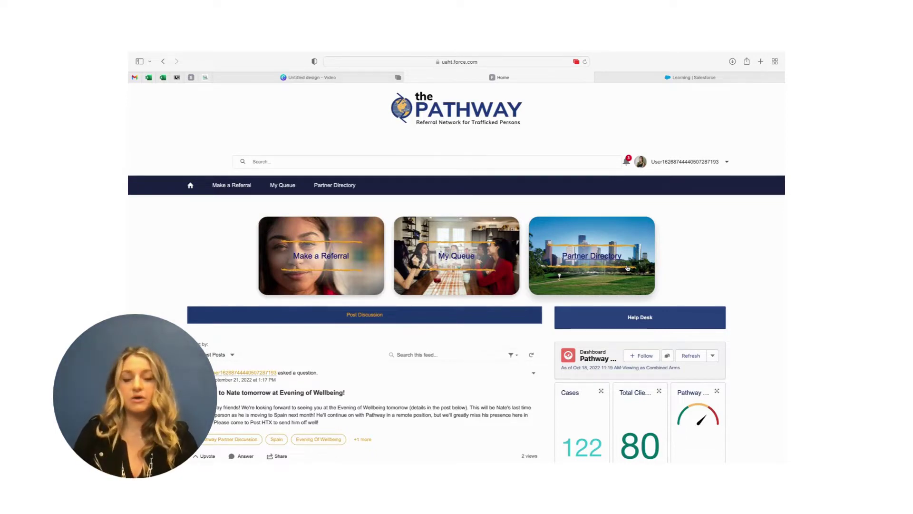
pyautogui.click(627, 268)
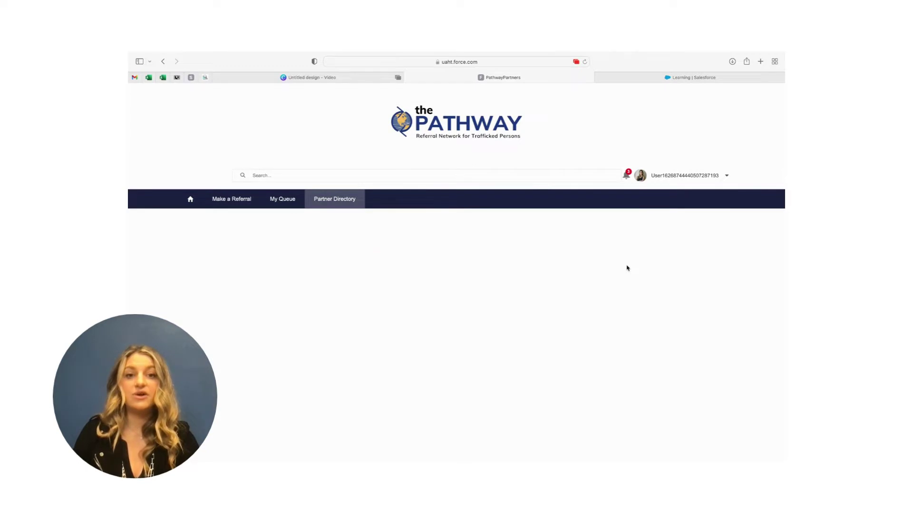
pyautogui.scroll(-1, 736, 288)
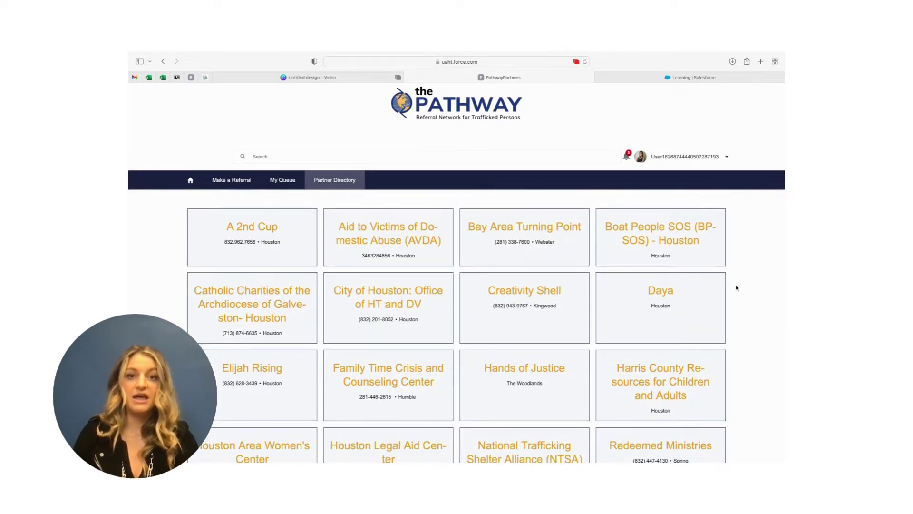
pyautogui.scroll(-5, 737, 287)
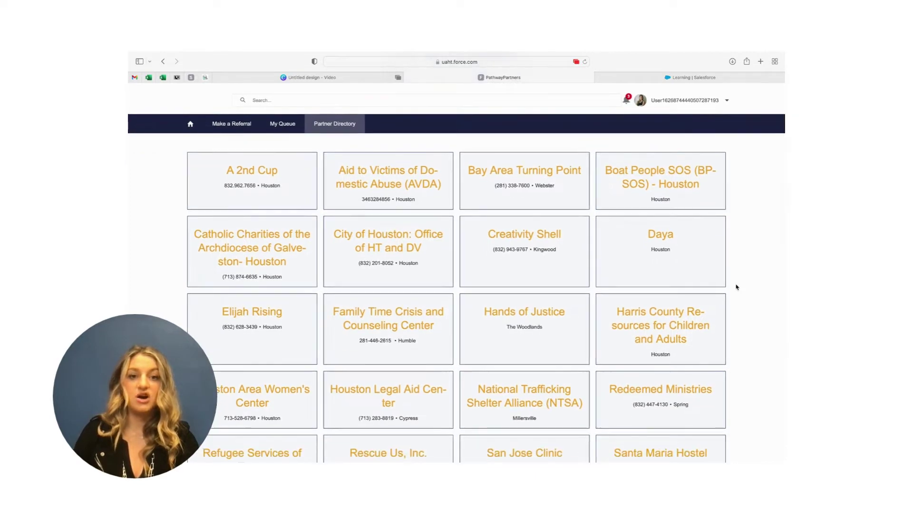
pyautogui.scroll(-3, 736, 287)
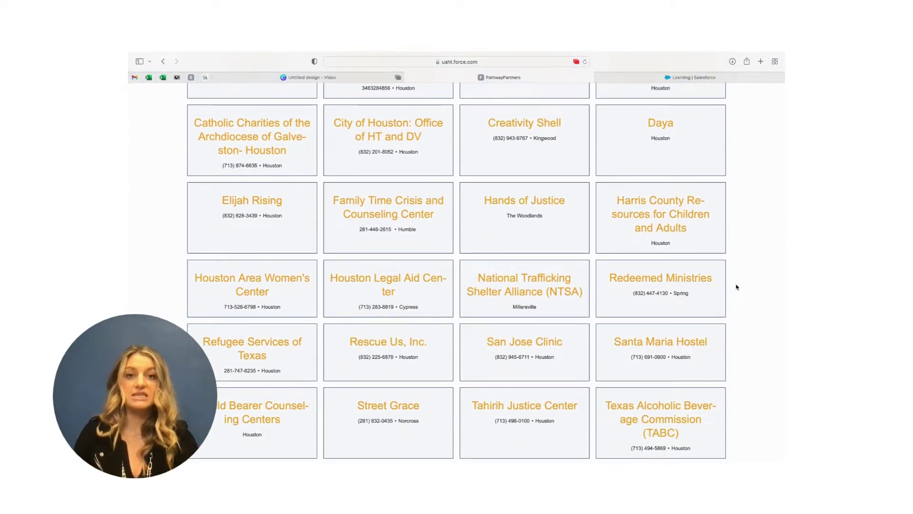
pyautogui.scroll(-1, 736, 286)
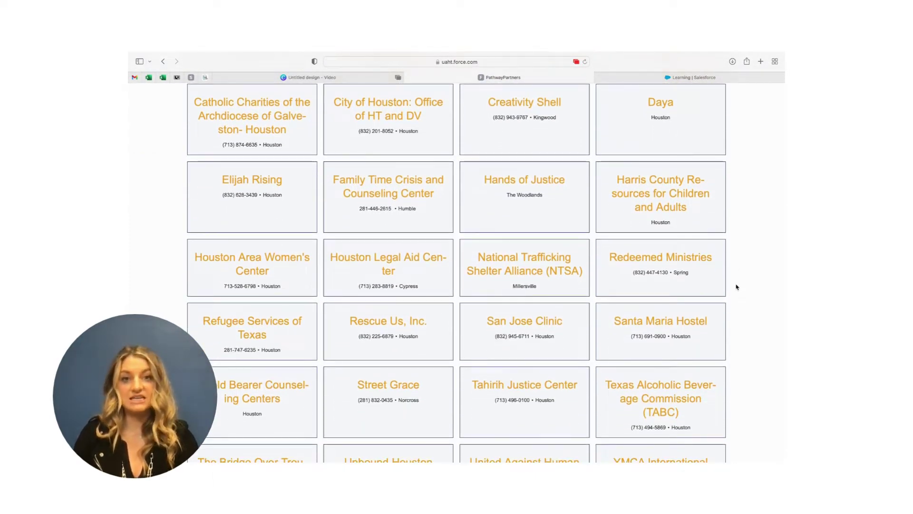
pyautogui.scroll(-2, 737, 287)
pyautogui.scroll(10, 736, 287)
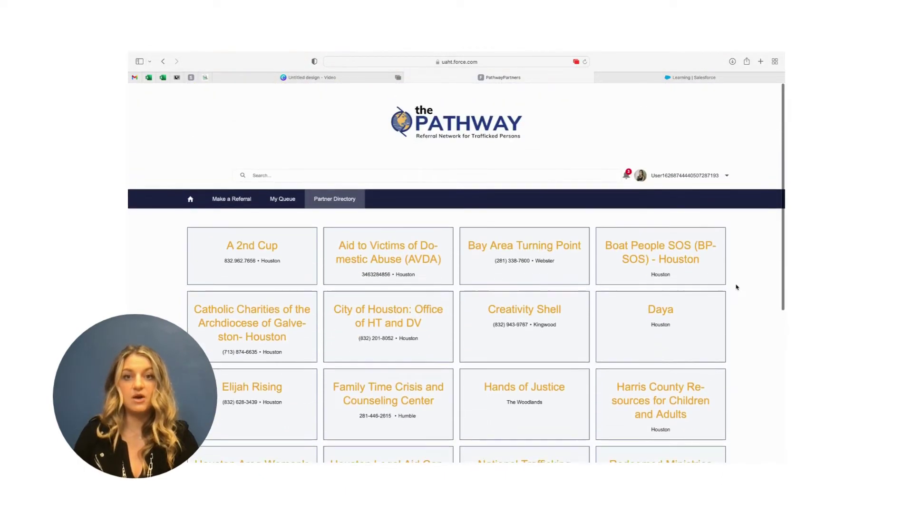